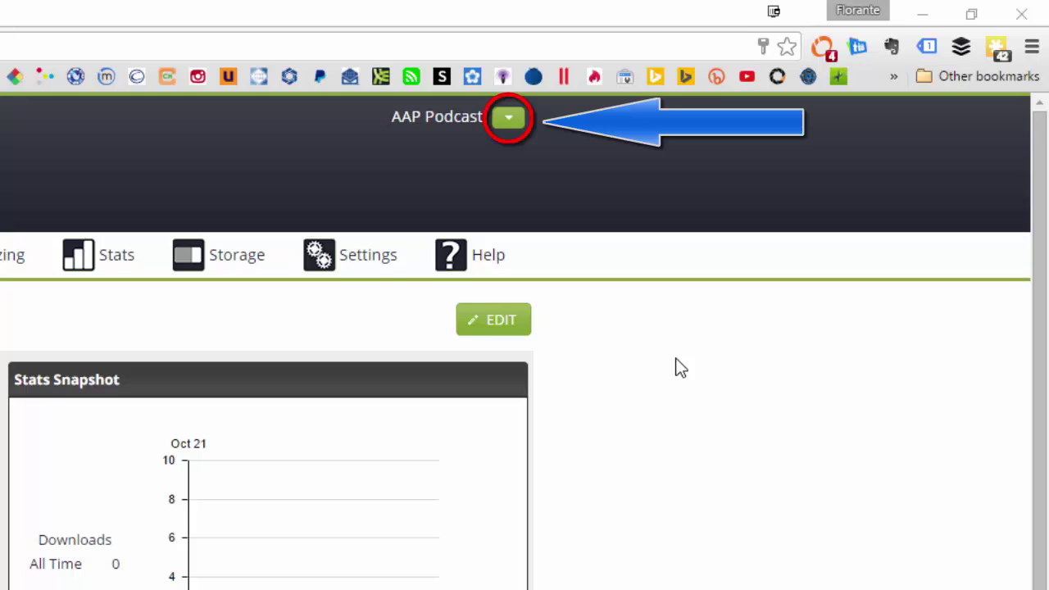
- Open Manage Wordpress Plugins from the AAP Podcast account dropdown in Libsyn
{"action": "left_click", "coordinate": [515, 129]}
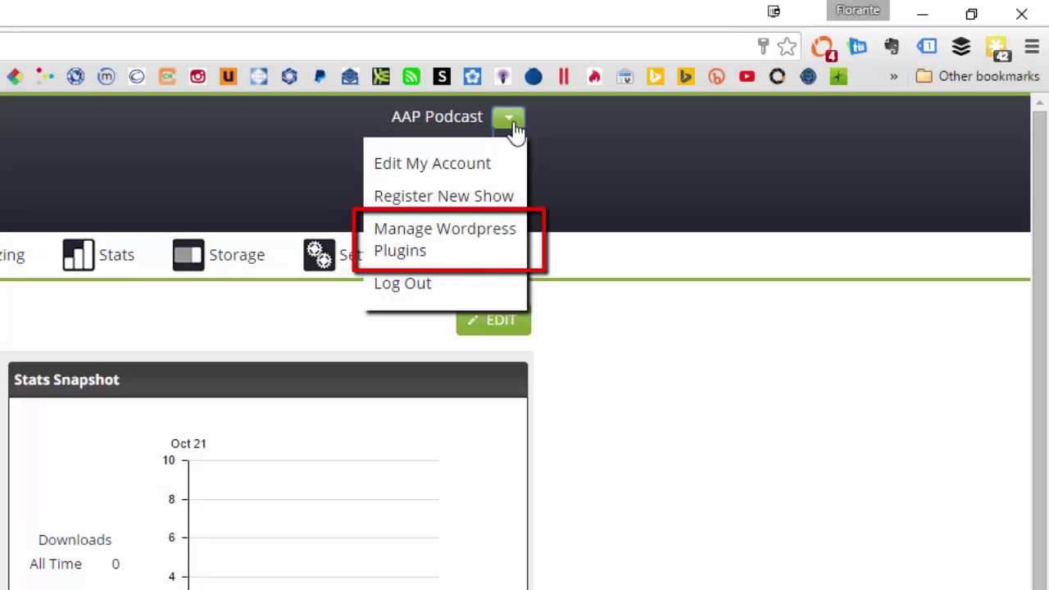
{"action": "left_click", "coordinate": [416, 239]}
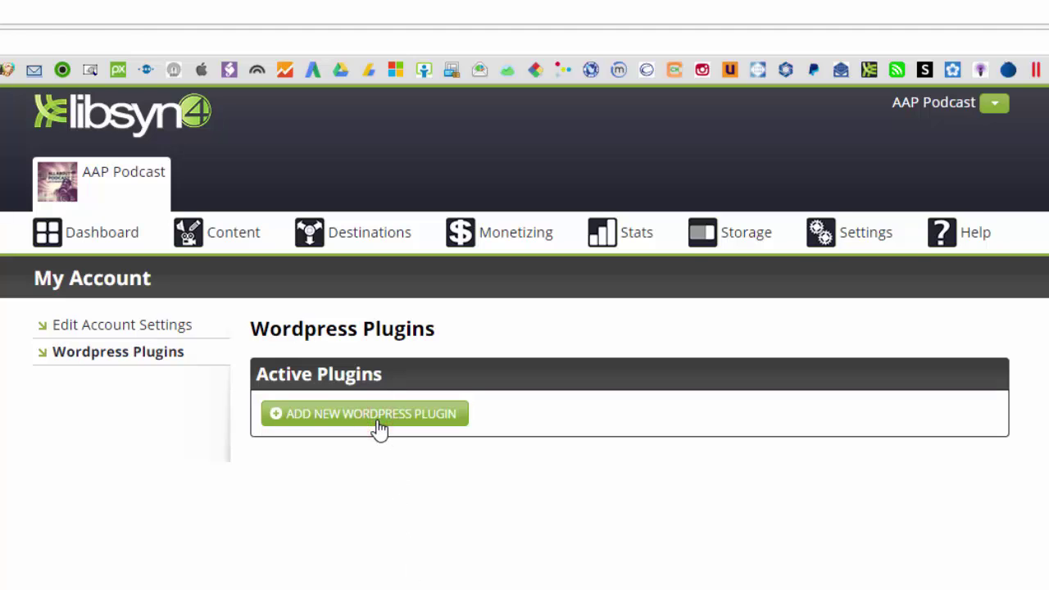
- Add a new Wordpress plugin named 'Libsyn Wordpress Plugin' with domain allaboutpodcast.com
{"action": "left_click", "coordinate": [379, 414]}
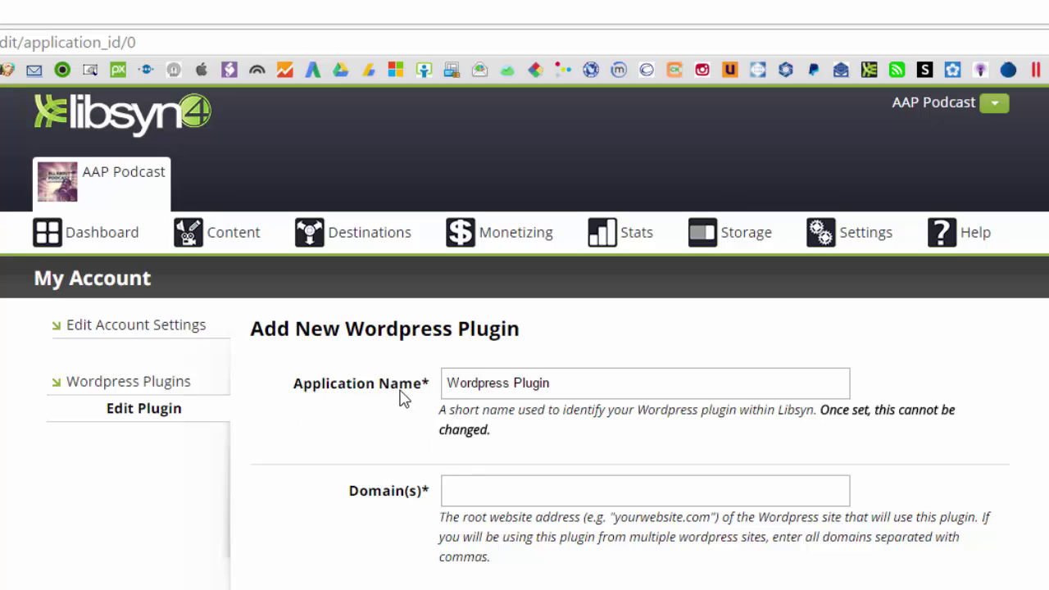
{"action": "left_click", "coordinate": [447, 382]}
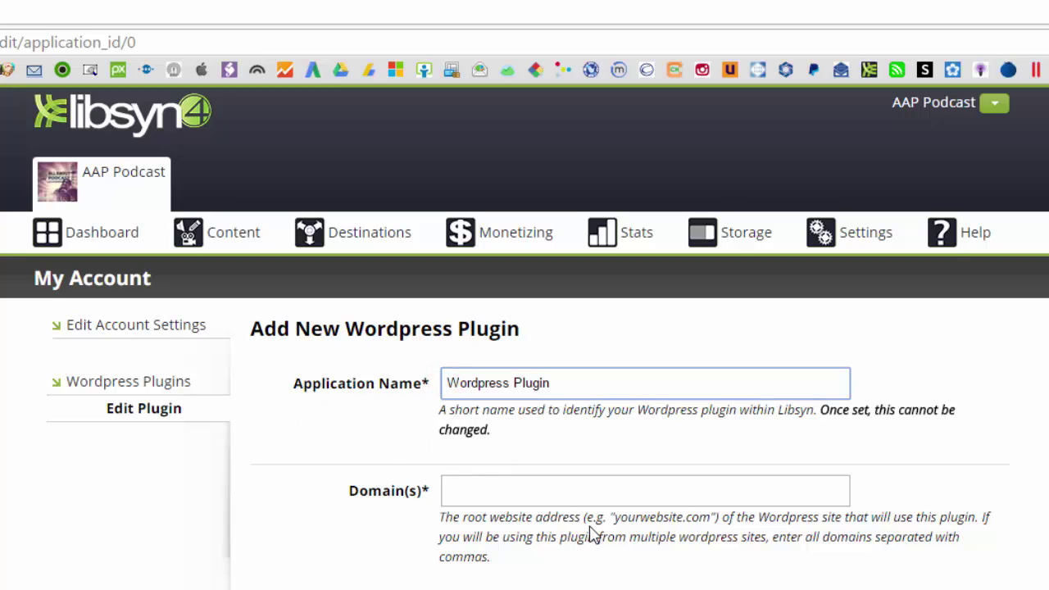
{"action": "type", "text": "Libsyn"}
{"action": "left_click", "coordinate": [496, 491]}
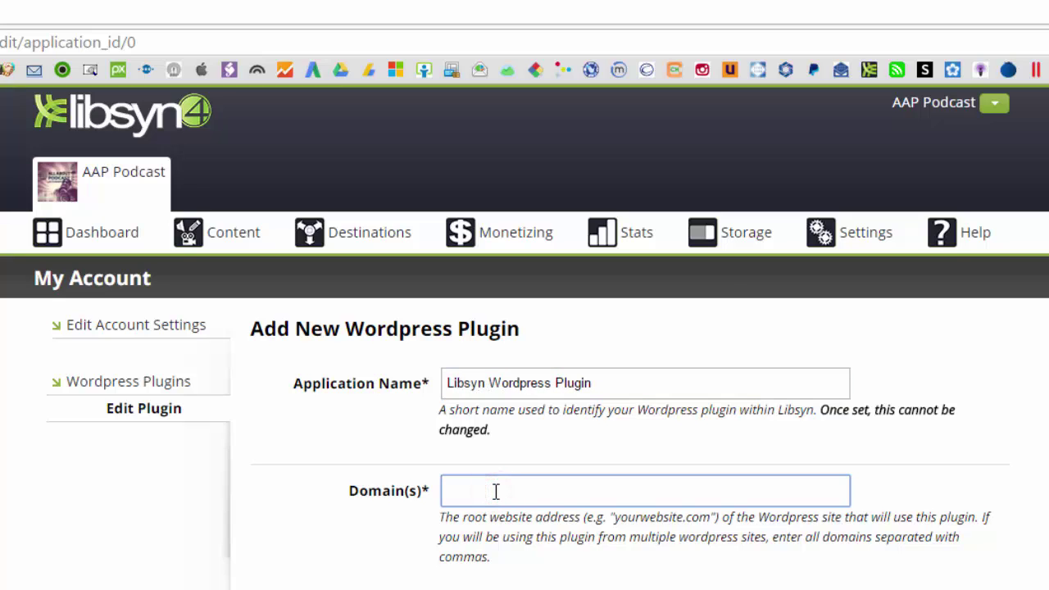
{"action": "type", "text": "allaboutpodcast.com"}
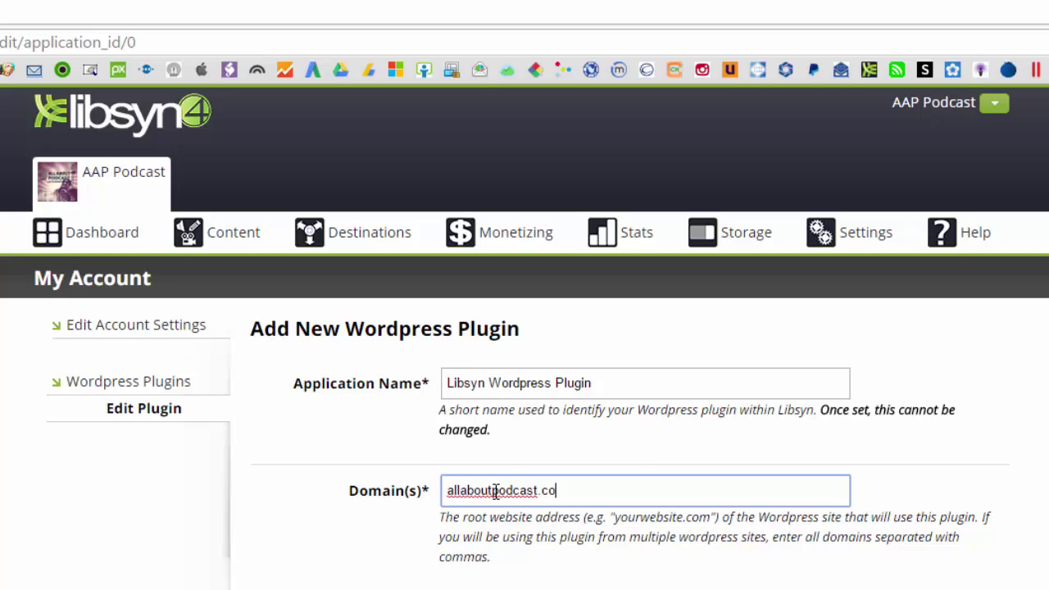
{"action": "left_click", "coordinate": [543, 574]}
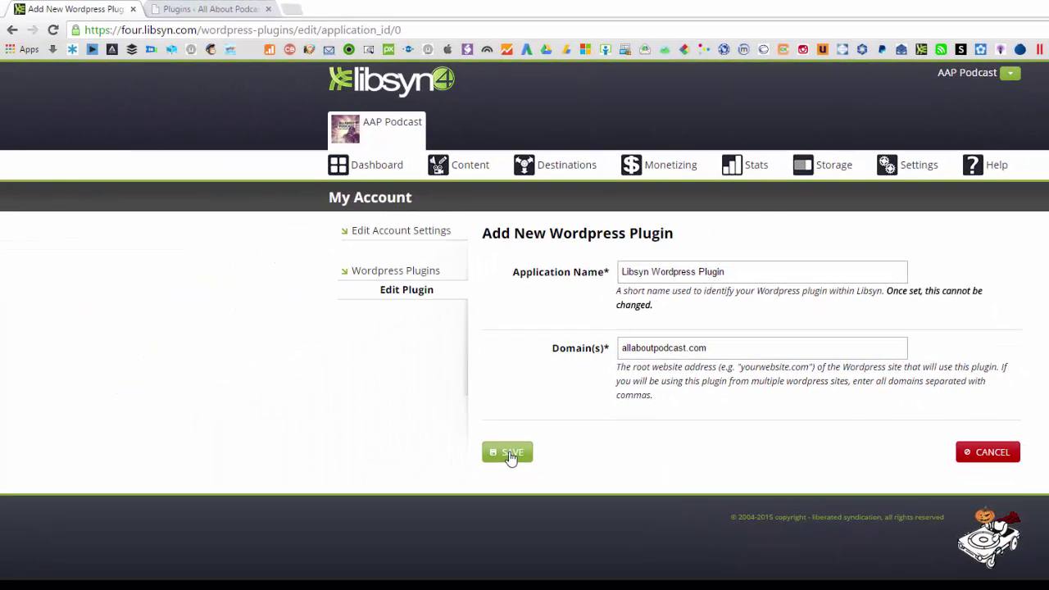
- Save the plugin registration and review its Client Id and Client Secret
{"action": "left_click", "coordinate": [510, 454]}
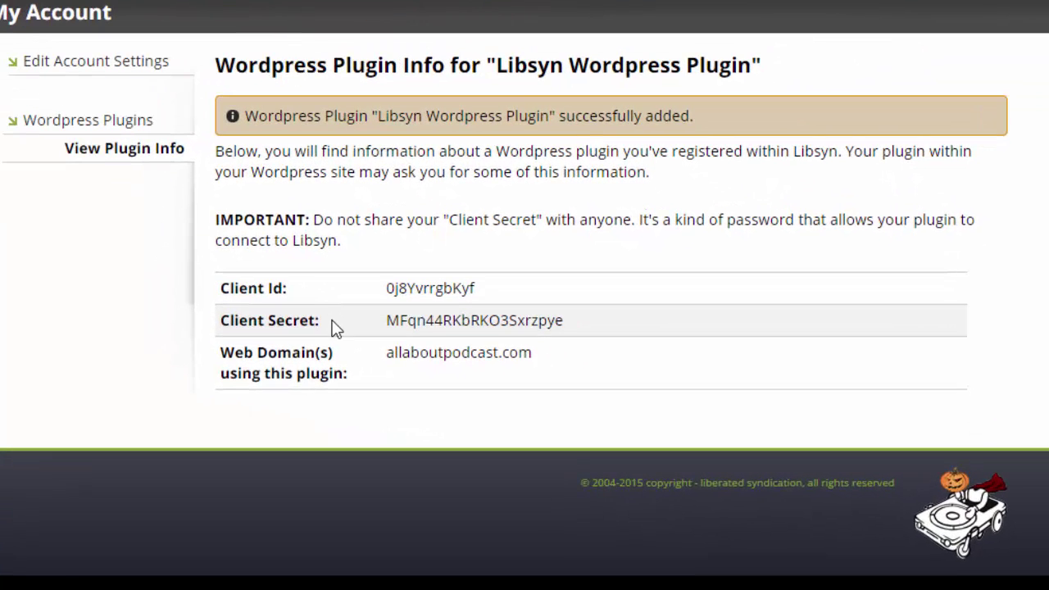
{"action": "left_click", "coordinate": [331, 325]}
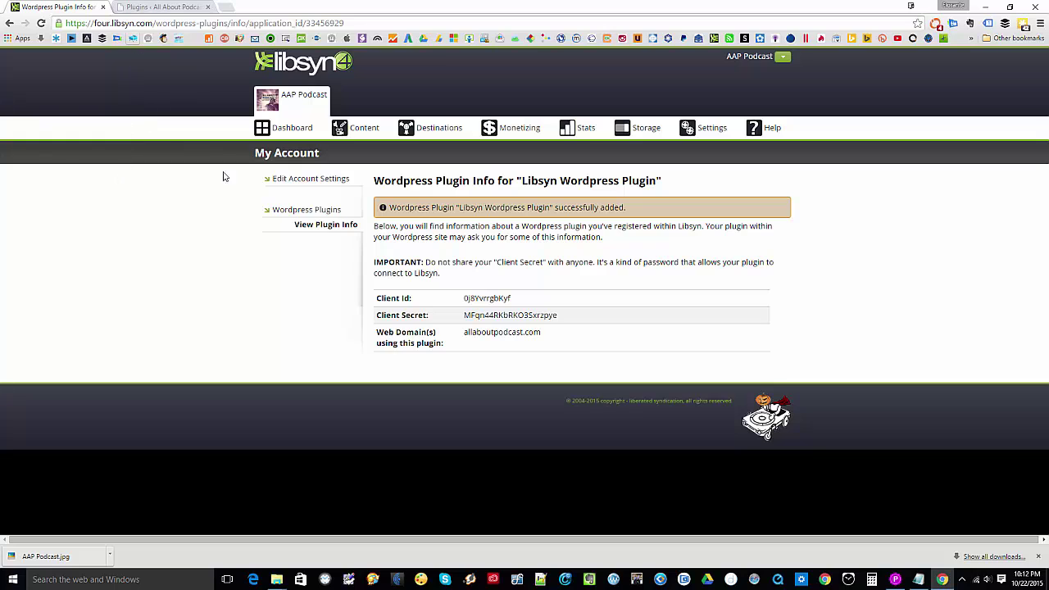
- Move the WordPress Plugins page into its own window on the left, Libsyn on the right
{"action": "left_click", "coordinate": [172, 8]}
{"action": "left_click_drag", "start_coordinate": [177, 11], "coordinate": [623, 2]}
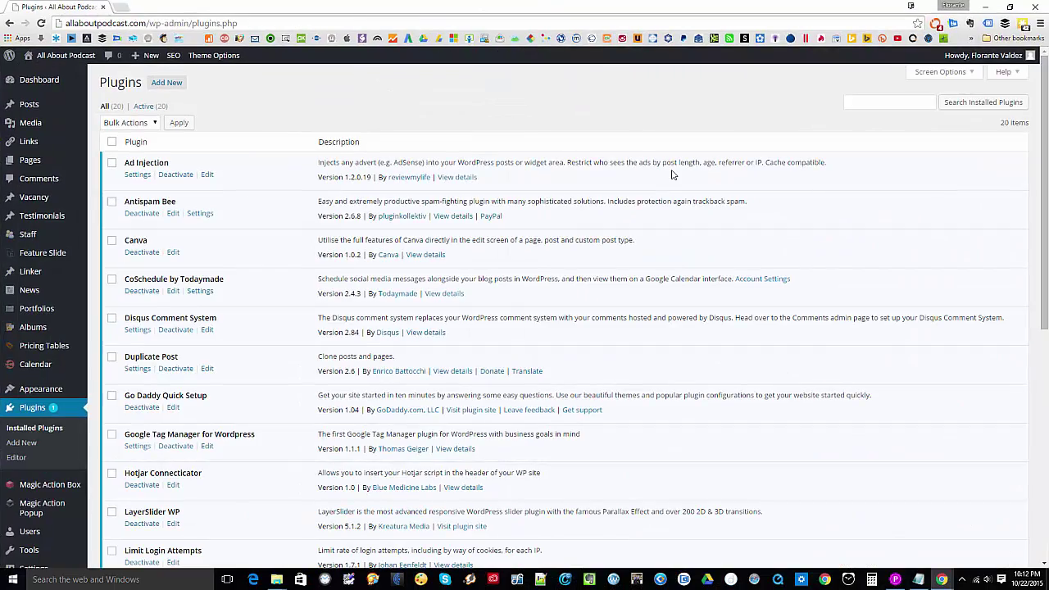
{"action": "key", "text": "super+Left"}
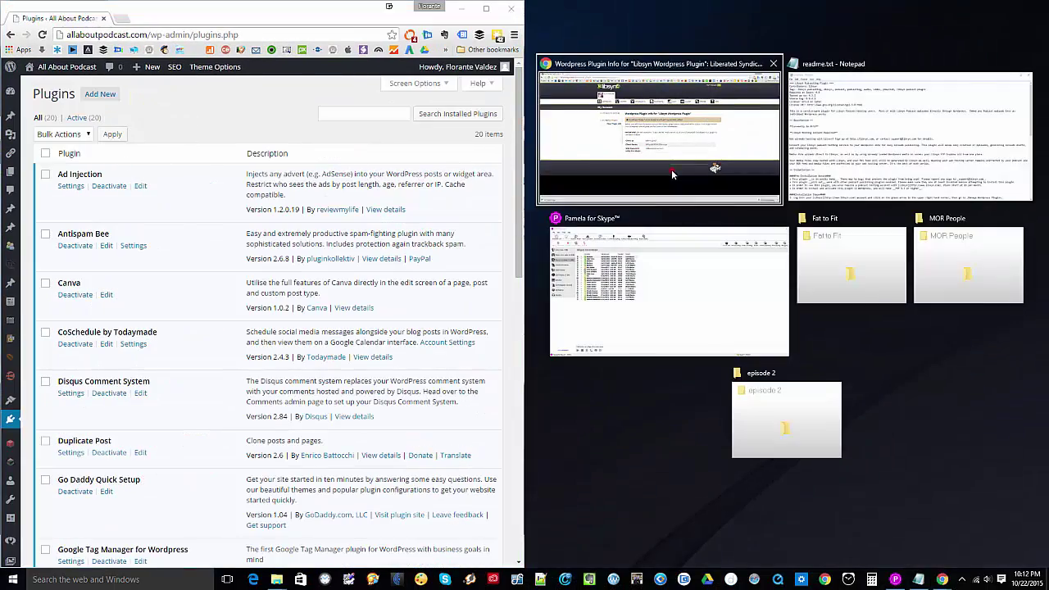
{"action": "left_click", "coordinate": [672, 169]}
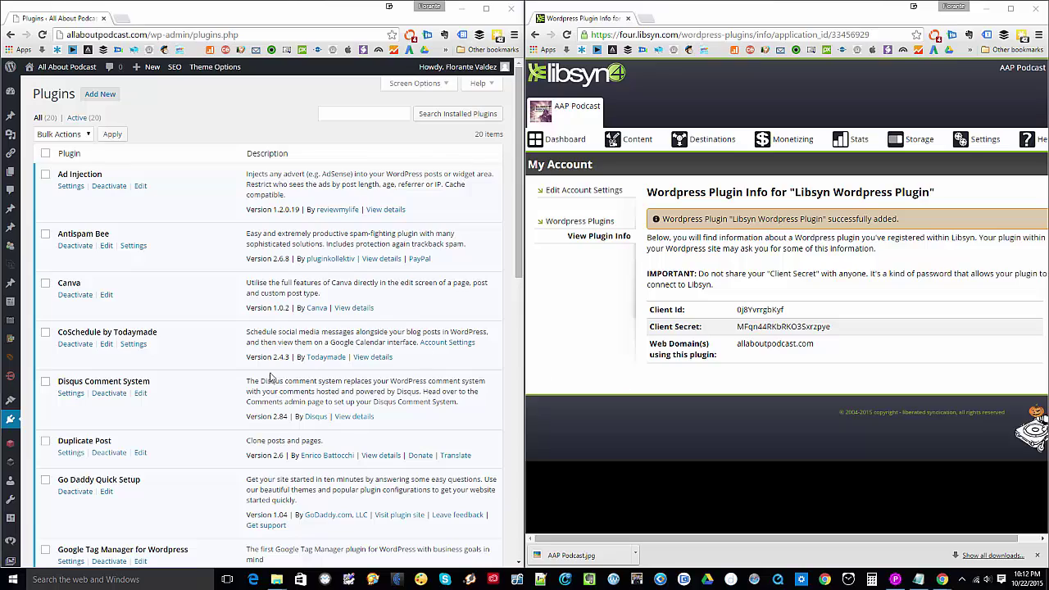
{"action": "scroll", "coordinate": [163, 332], "scroll_direction": "down", "scroll_amount": 5}
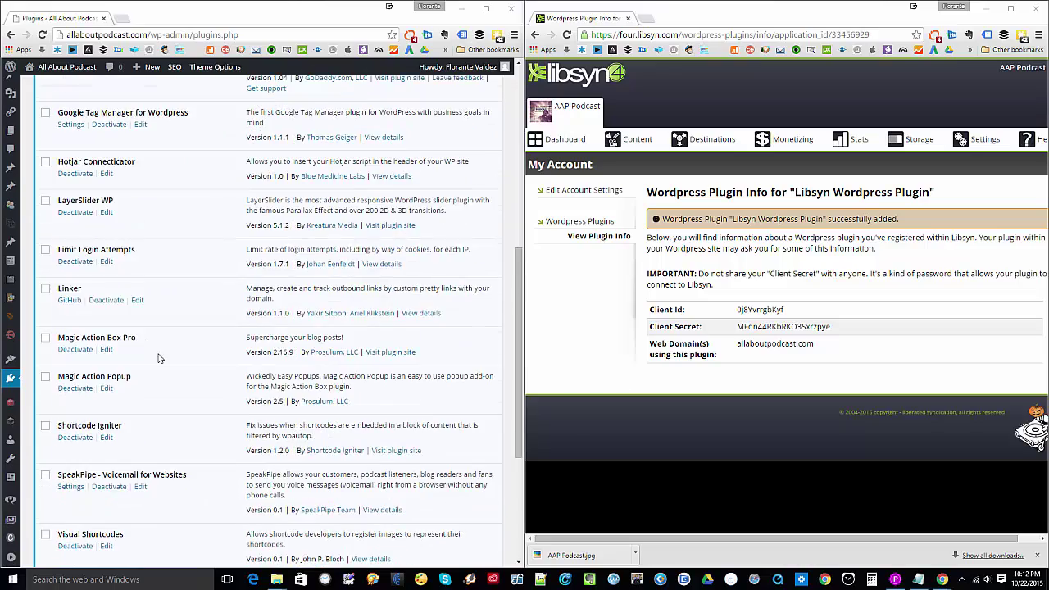
{"action": "scroll", "coordinate": [160, 358], "scroll_direction": "up", "scroll_amount": 5}
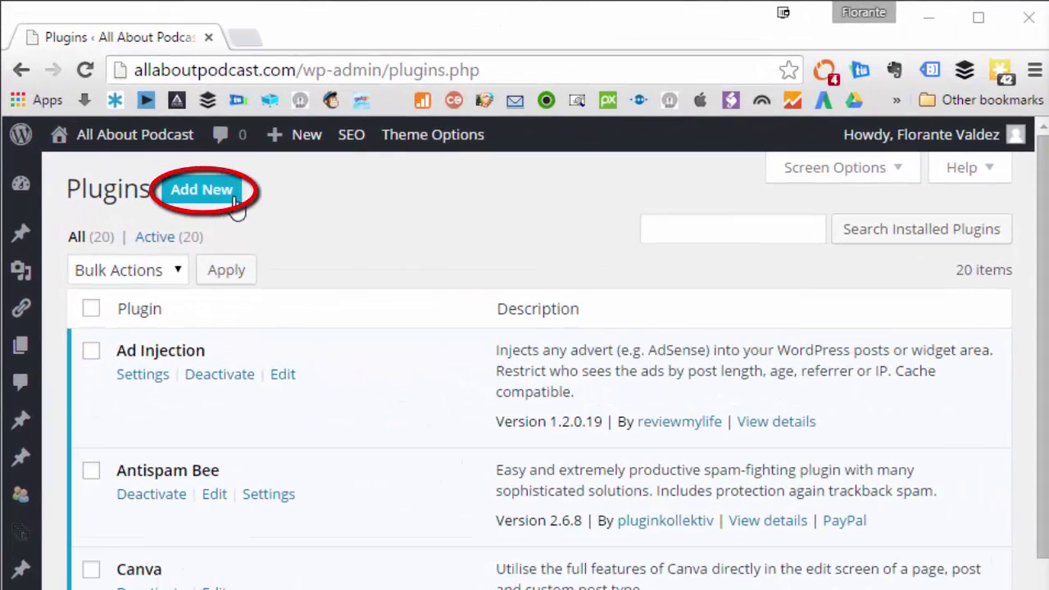
- Search the plugin directory for 'libsyn' and install Libsyn Podcasting Plugin 0.9.4.2
{"action": "left_click", "coordinate": [230, 200]}
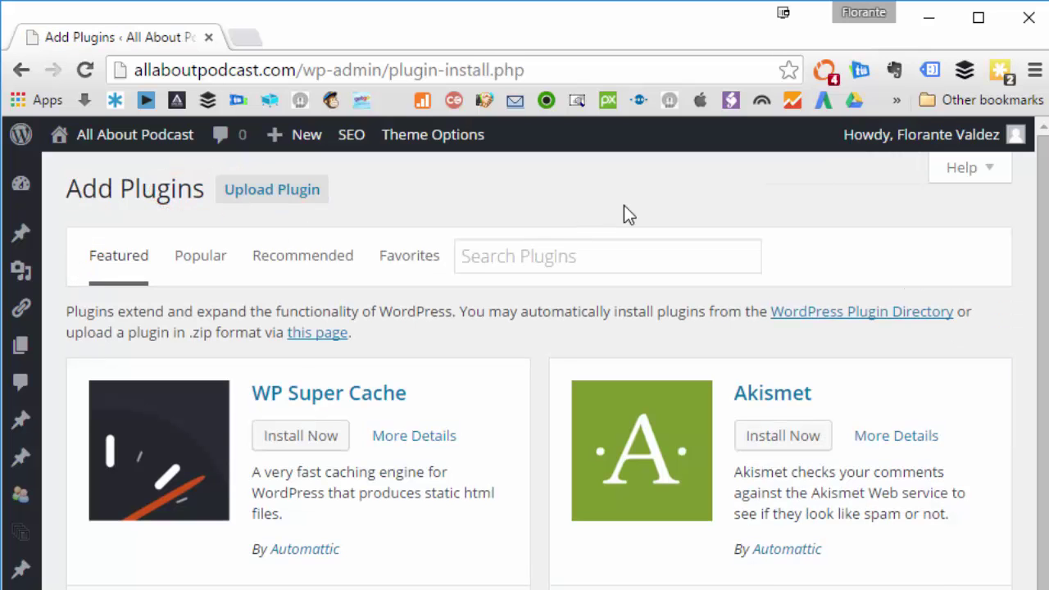
{"action": "left_click", "coordinate": [554, 258]}
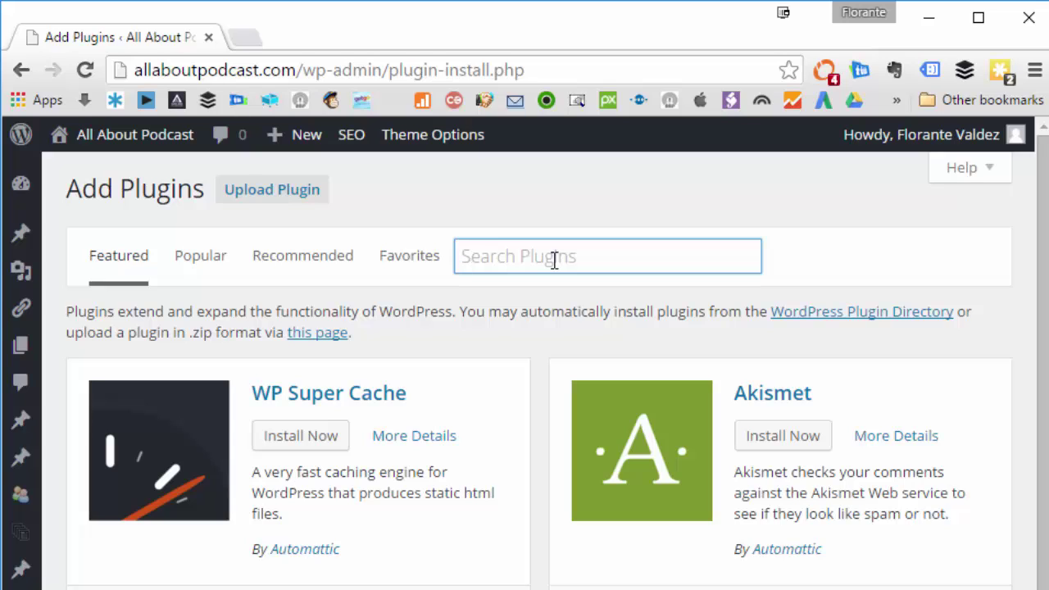
{"action": "type", "text": "lib"}
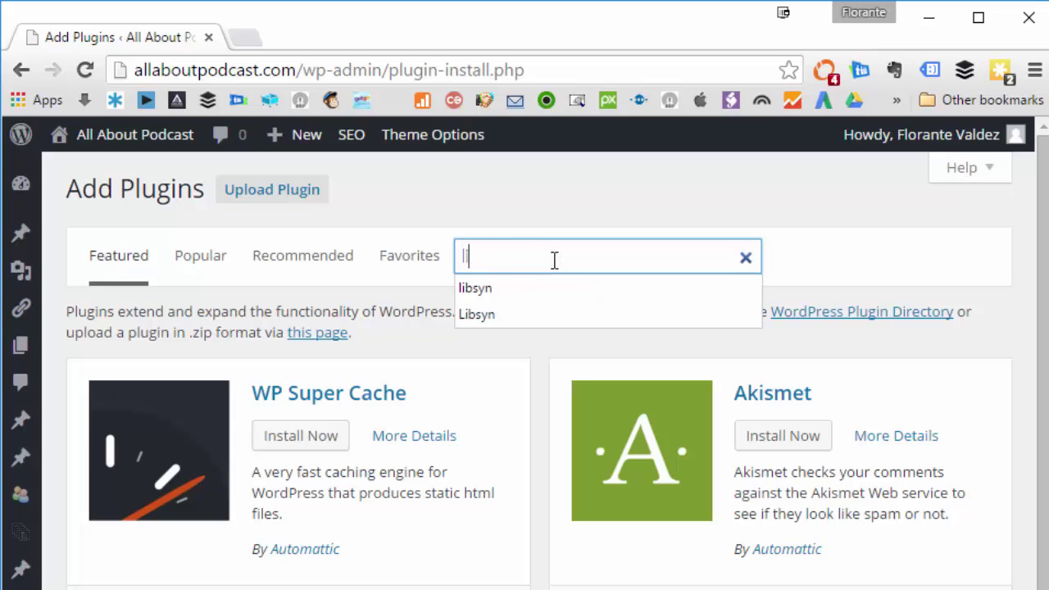
{"action": "left_click", "coordinate": [508, 294]}
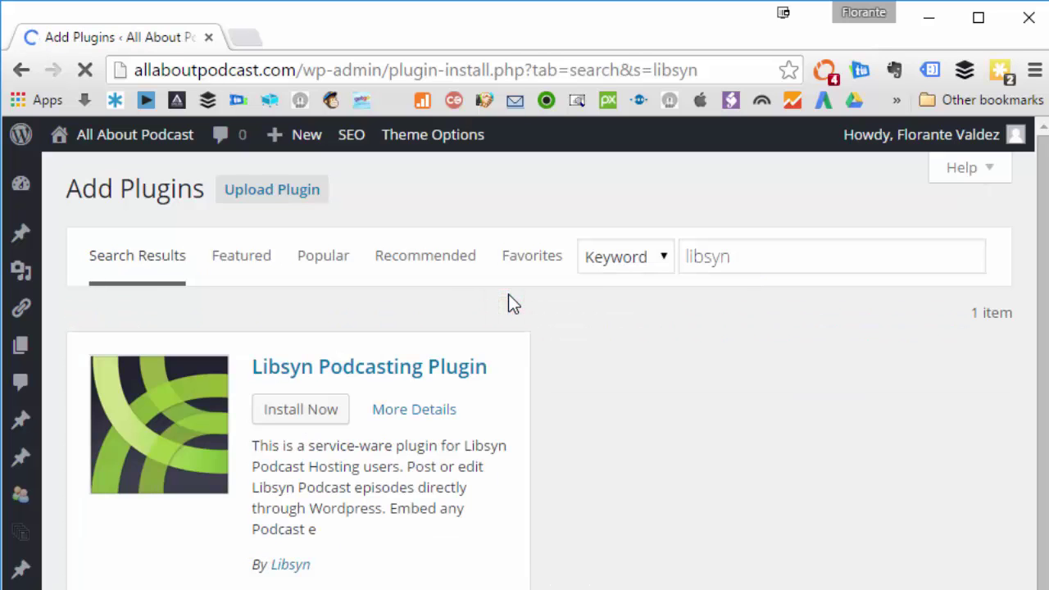
{"action": "left_click", "coordinate": [304, 414]}
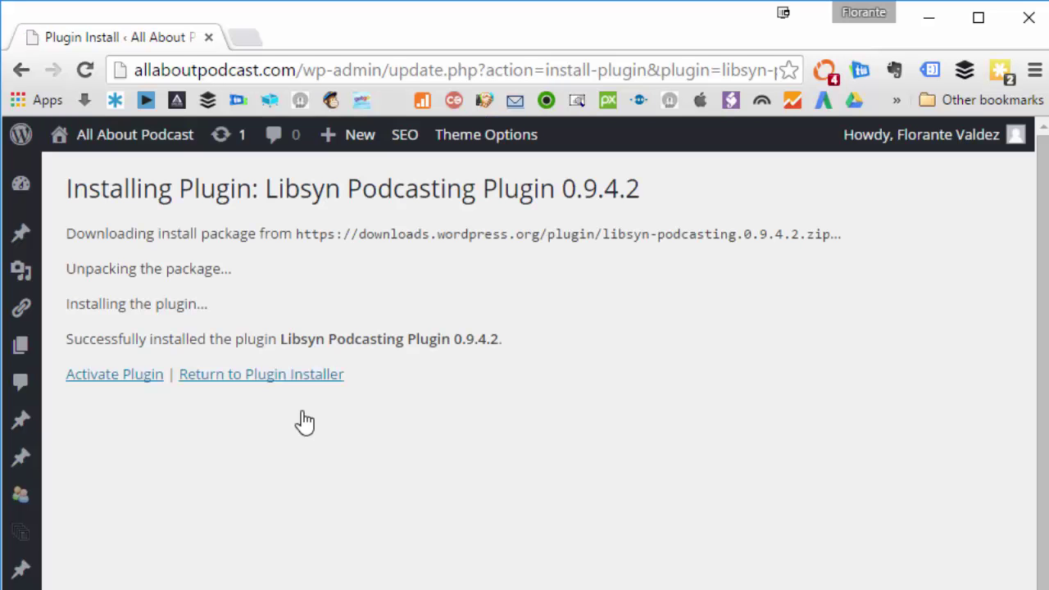
- Activate the newly installed Libsyn Podcasting Plugin
{"action": "left_click", "coordinate": [121, 385]}
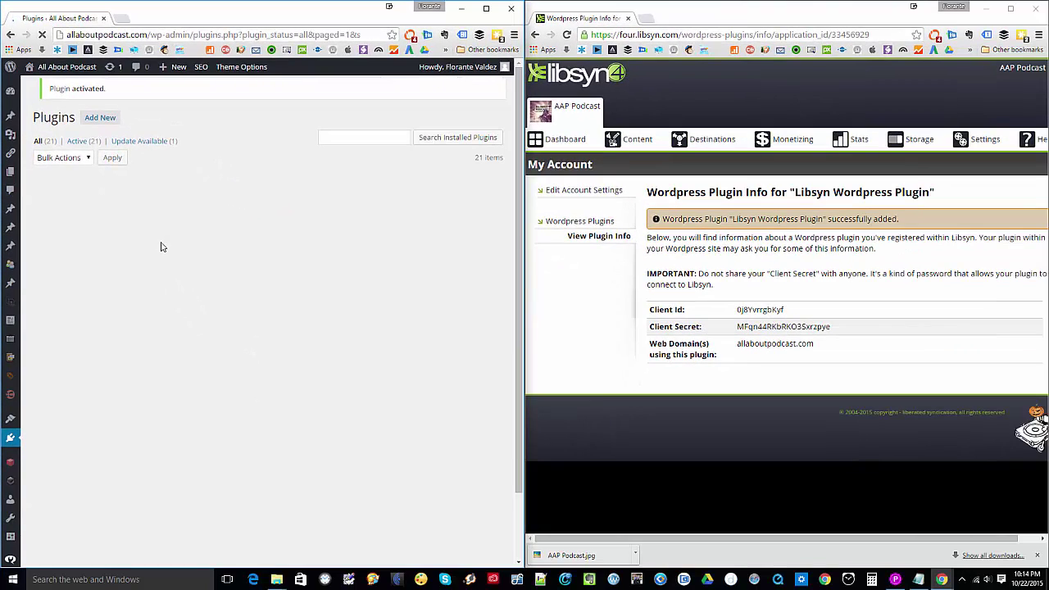
{"action": "scroll", "coordinate": [161, 247], "scroll_direction": "down", "scroll_amount": 1}
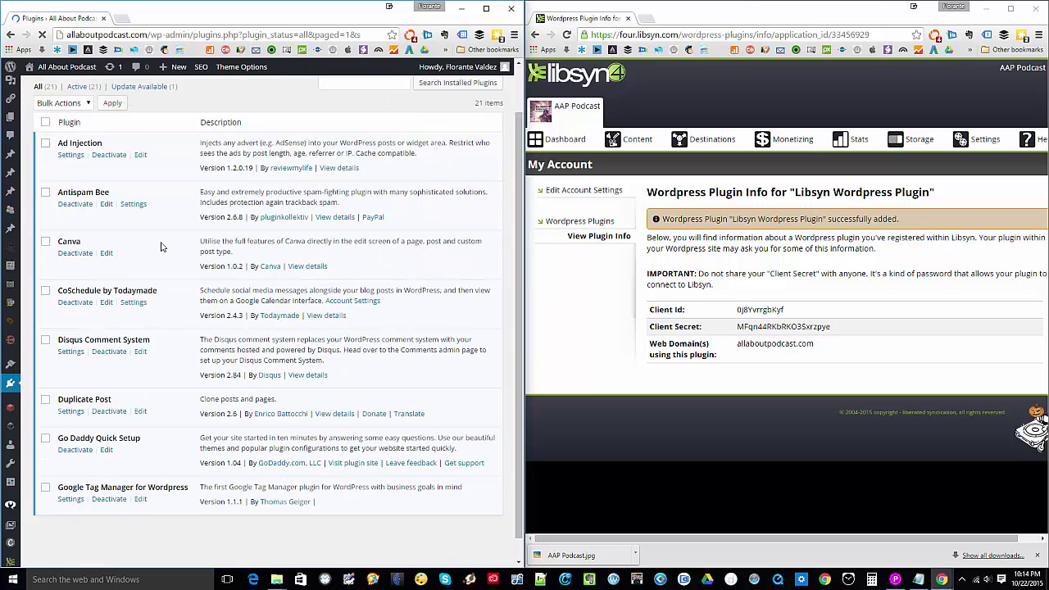
{"action": "scroll", "coordinate": [161, 247], "scroll_direction": "down", "scroll_amount": 2}
{"action": "scroll", "coordinate": [161, 247], "scroll_direction": "down", "scroll_amount": 3}
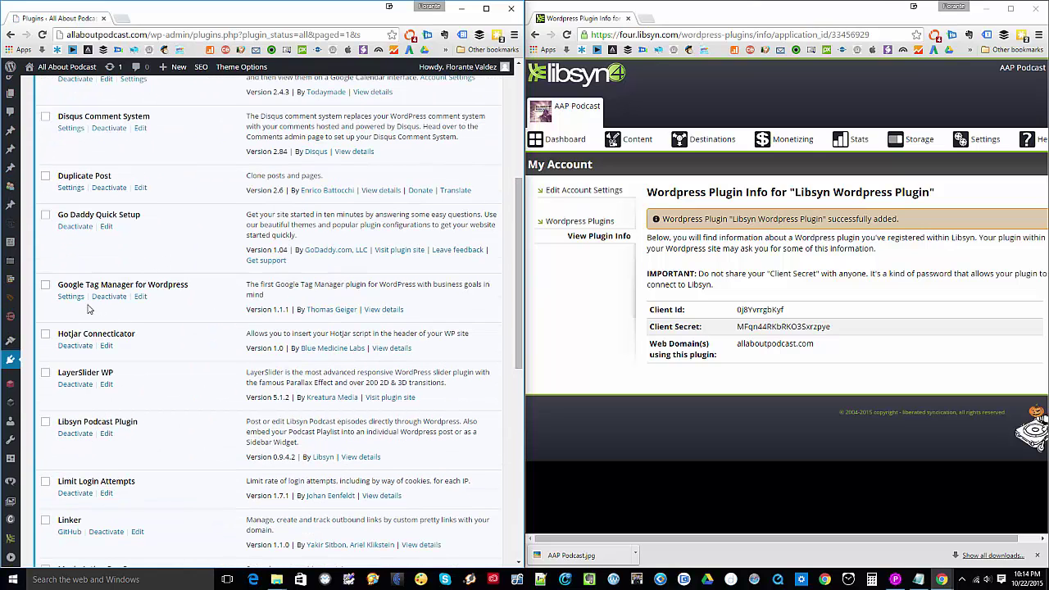
- Maximize the WordPress window and bring up the Libsyn Podcasting submenu
{"action": "left_click", "coordinate": [486, 10]}
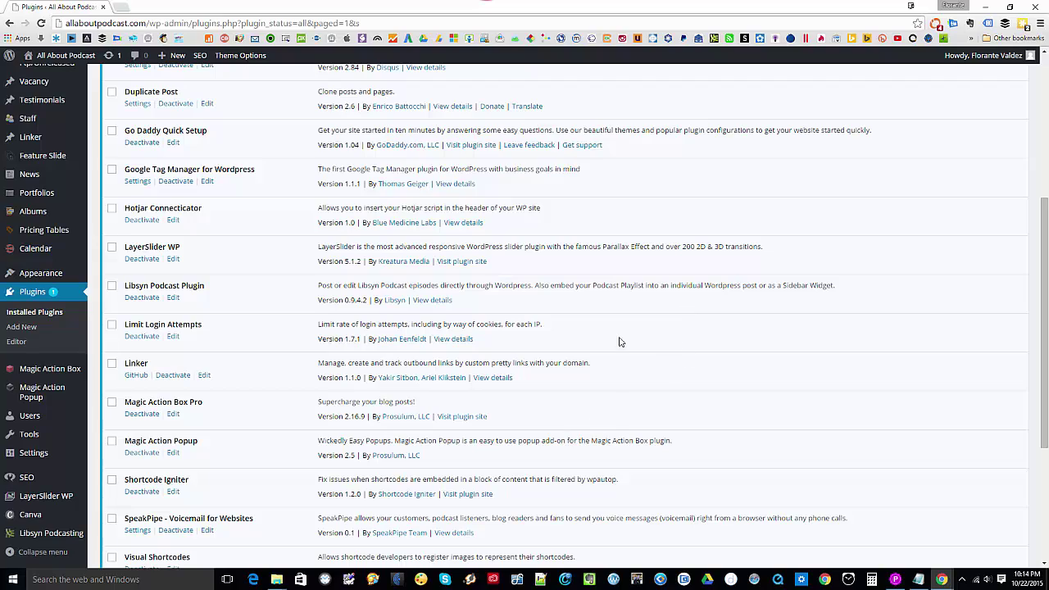
{"action": "scroll", "coordinate": [269, 409], "scroll_direction": "down", "scroll_amount": 3}
{"action": "scroll", "coordinate": [258, 386], "scroll_direction": "up", "scroll_amount": 6}
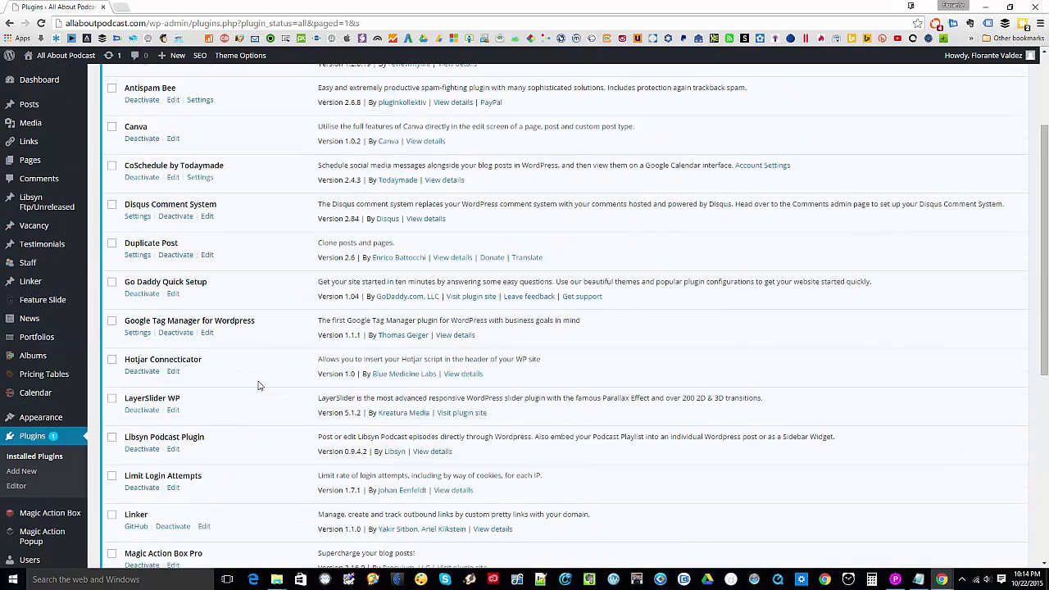
{"action": "scroll", "coordinate": [25, 328], "scroll_direction": "down", "scroll_amount": 3}
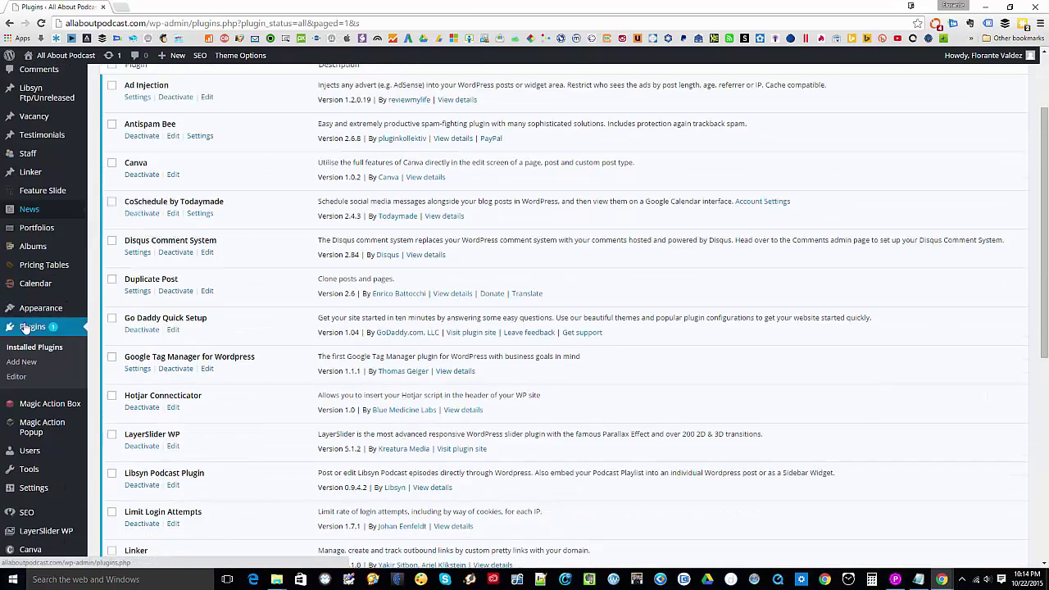
{"action": "mouse_move", "coordinate": [33, 375]}
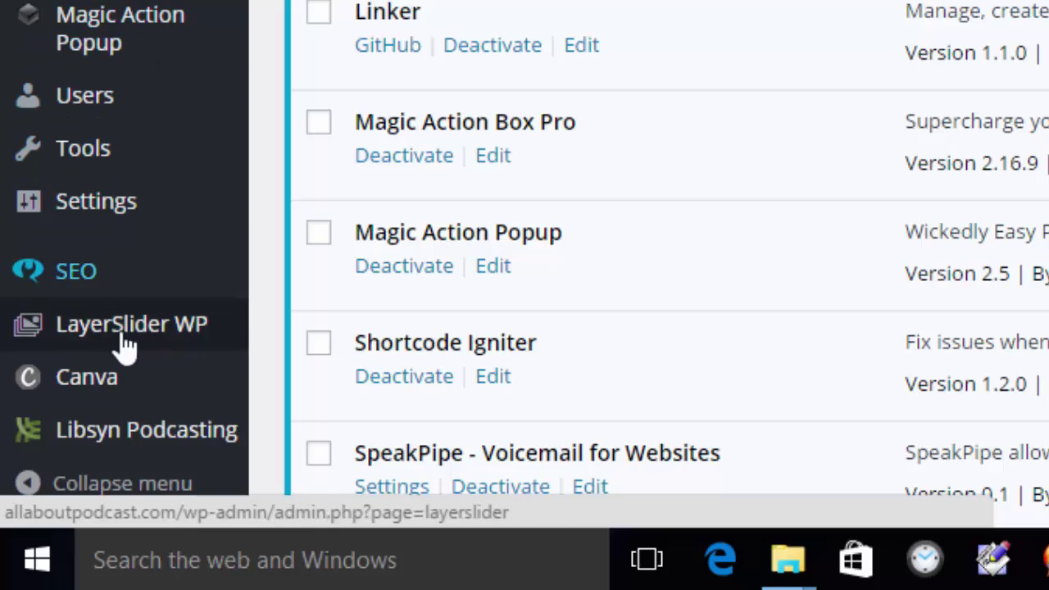
{"action": "mouse_move", "coordinate": [39, 535]}
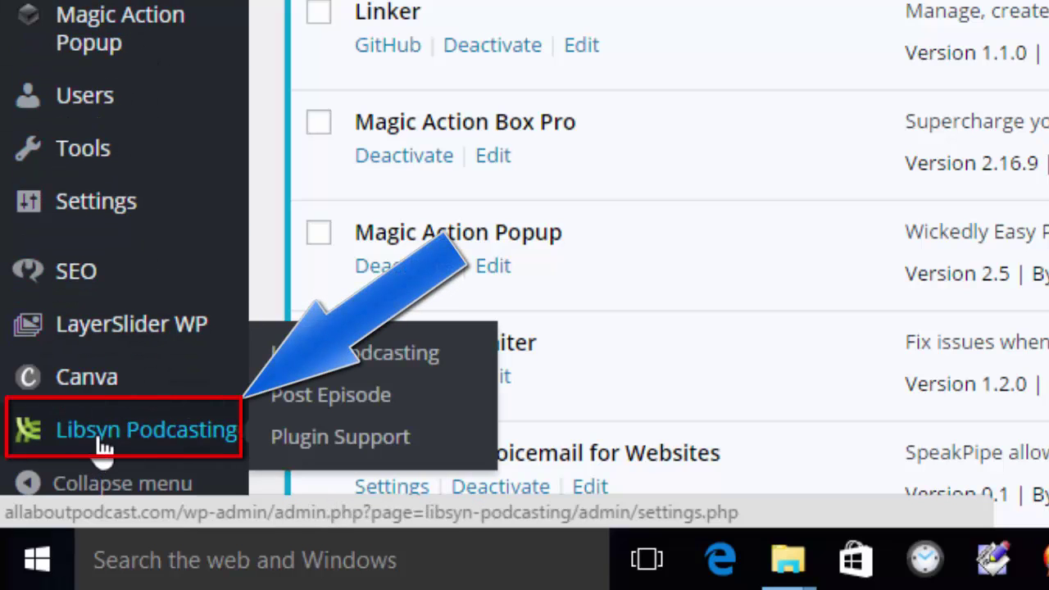
- In Libsyn plugin settings, paste the Client ID copied from the Libsyn plugin info
{"action": "left_click", "coordinate": [381, 365]}
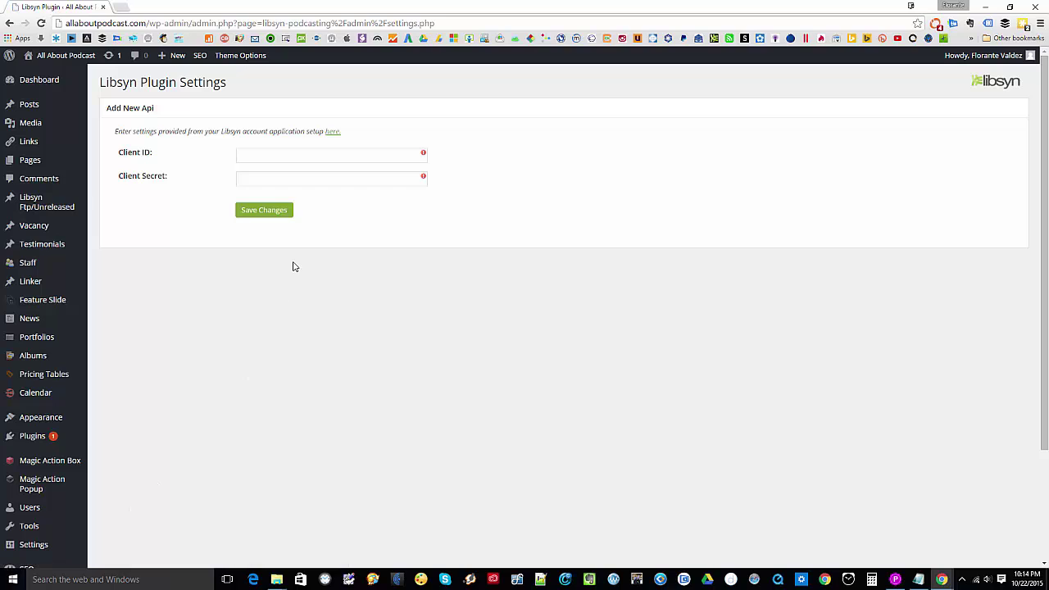
{"action": "left_click", "coordinate": [276, 153]}
{"action": "key", "text": "super+Left"}
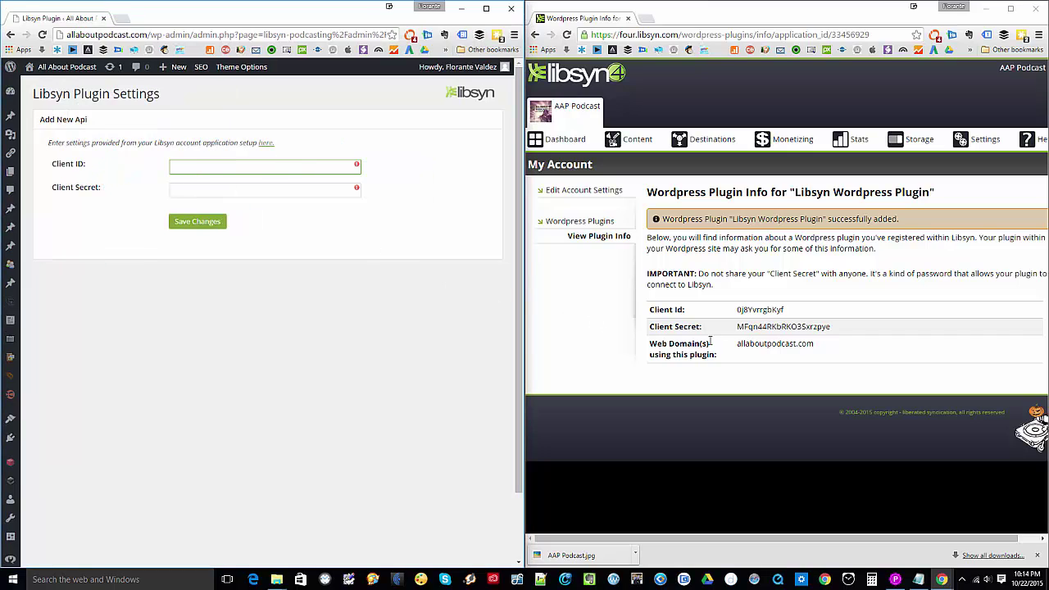
{"action": "double_click", "coordinate": [767, 310]}
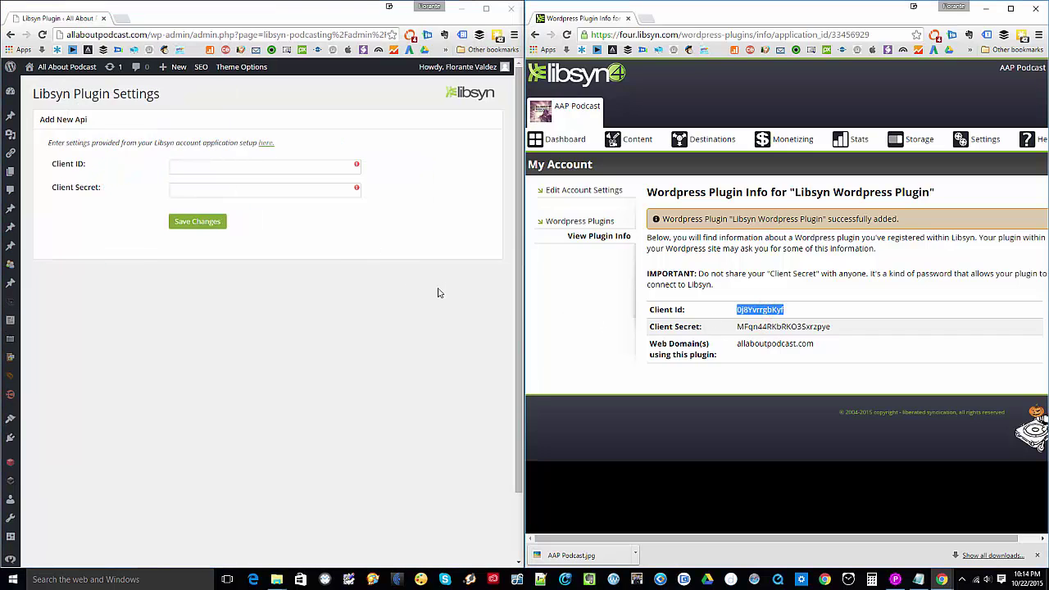
{"action": "left_click", "coordinate": [230, 165]}
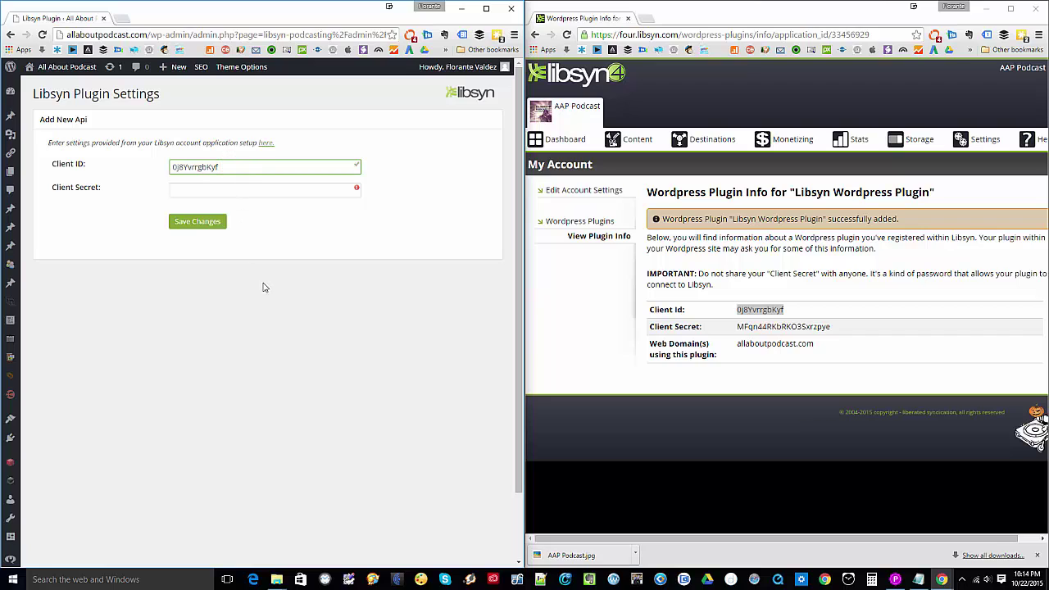
- Paste the Client Secret from Libsyn and save the API credentials
{"action": "left_click", "coordinate": [746, 327]}
{"action": "double_click", "coordinate": [747, 327]}
{"action": "key", "text": "ctrl+c"}
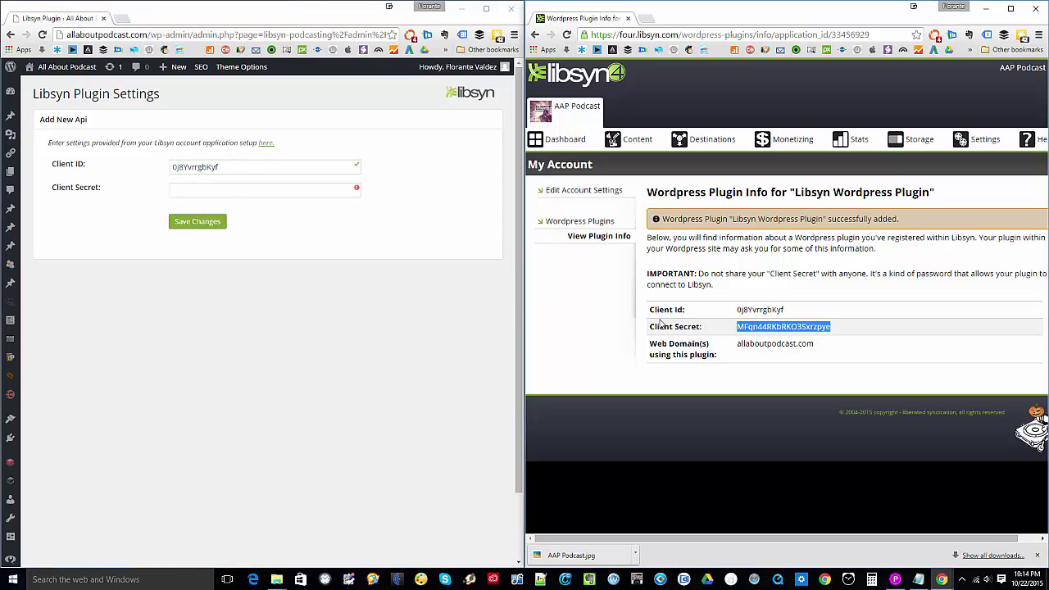
{"action": "left_click", "coordinate": [198, 190]}
{"action": "key", "text": "ctrl+v"}
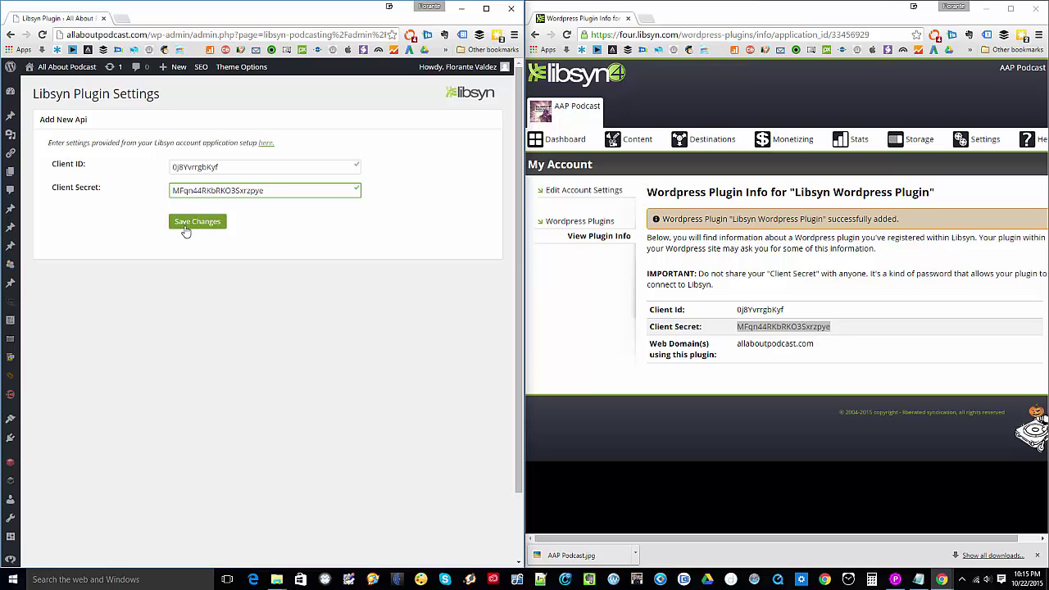
{"action": "left_click", "coordinate": [186, 232]}
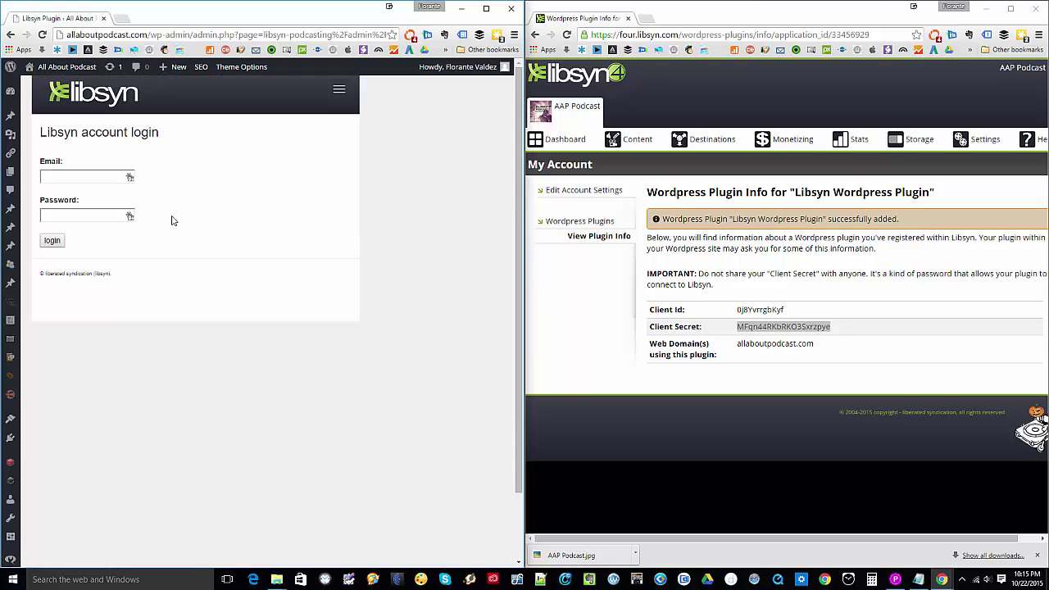
- Log in to Libsyn with the saved account login and grant the plugin access
{"action": "left_click", "coordinate": [131, 180]}
{"action": "left_click", "coordinate": [130, 178]}
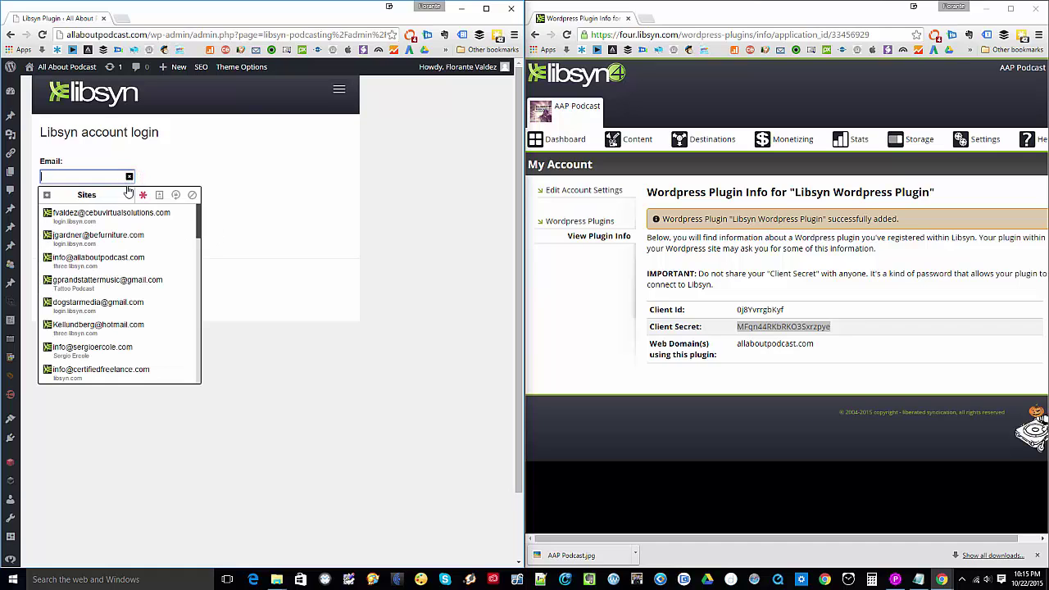
{"action": "left_click", "coordinate": [101, 215]}
{"action": "left_click", "coordinate": [546, 317]}
{"action": "left_click", "coordinate": [54, 243]}
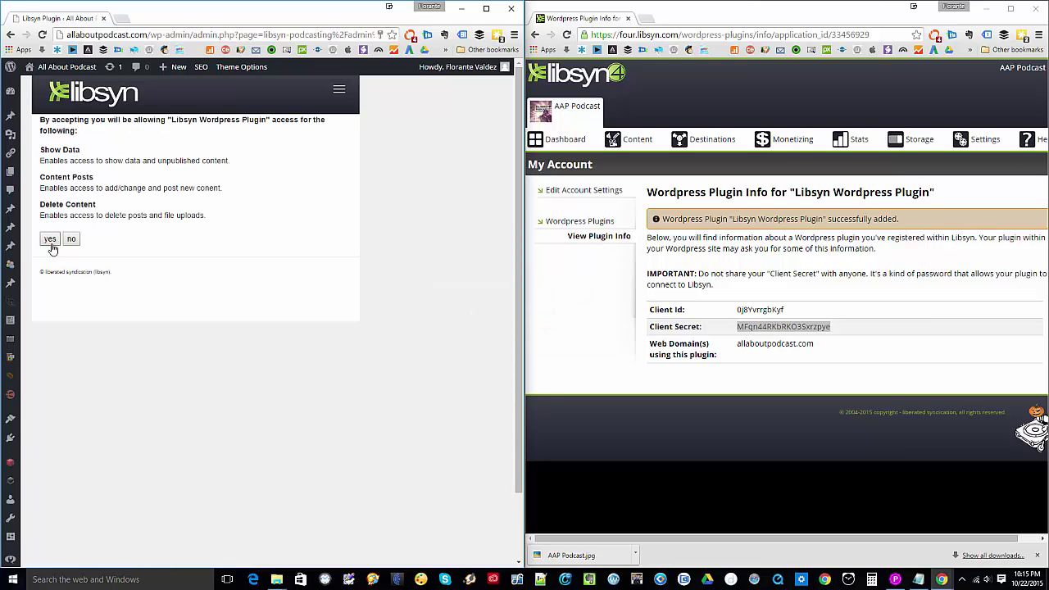
{"action": "left_click", "coordinate": [49, 238]}
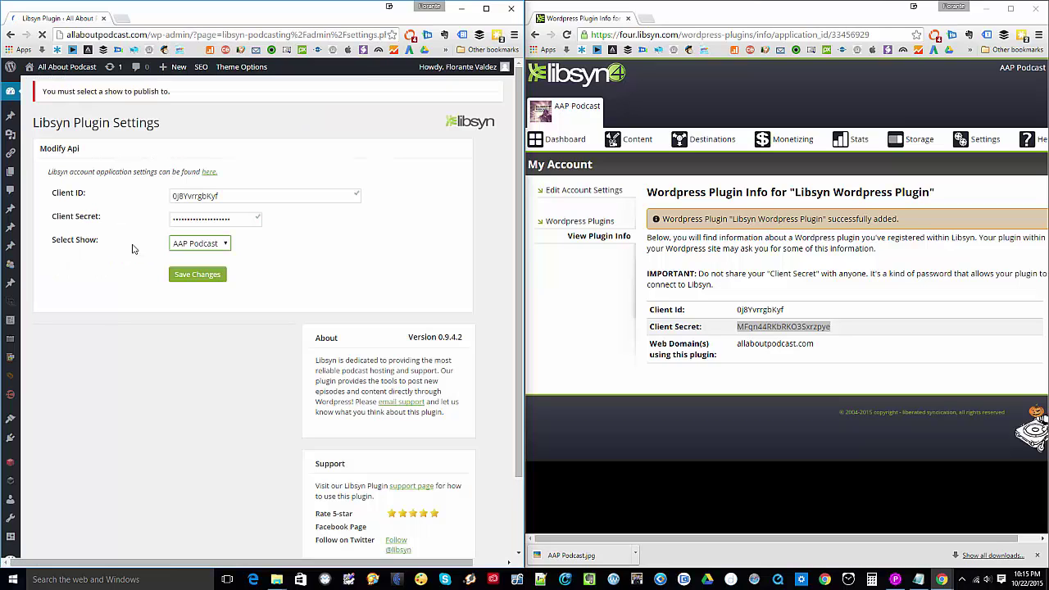
- Choose AAP Podcast as the show, save, and review the default player settings
{"action": "left_click", "coordinate": [223, 246]}
{"action": "left_click", "coordinate": [224, 247]}
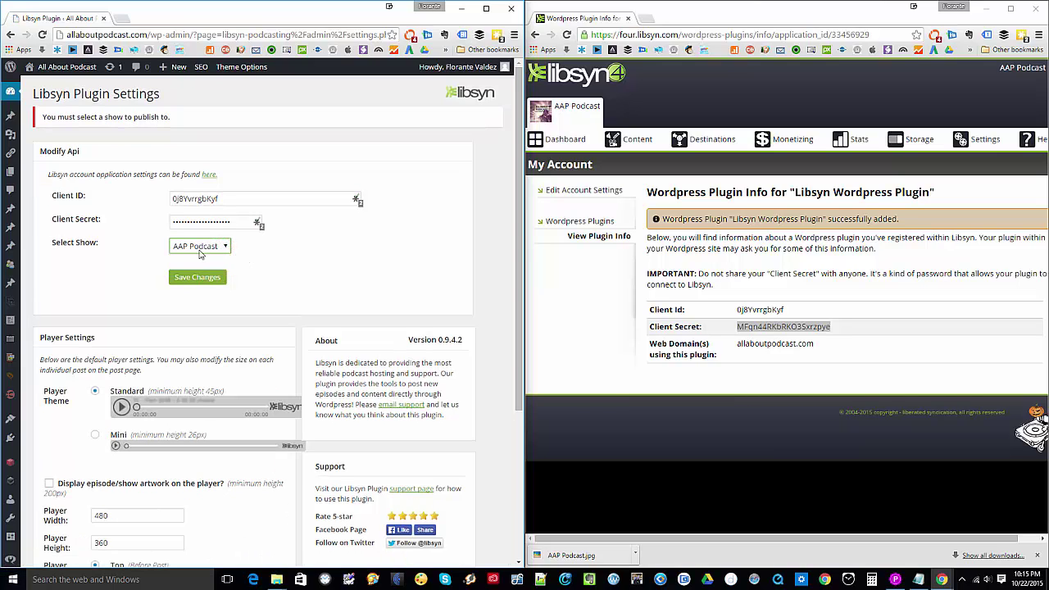
{"action": "left_click", "coordinate": [192, 280]}
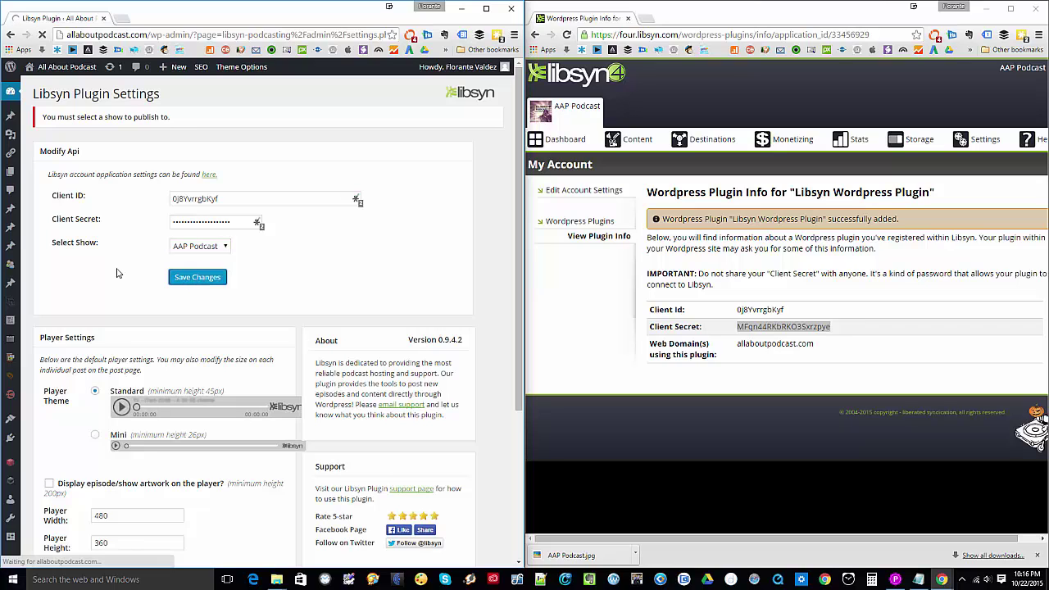
{"action": "scroll", "coordinate": [246, 320], "scroll_direction": "down", "scroll_amount": 5}
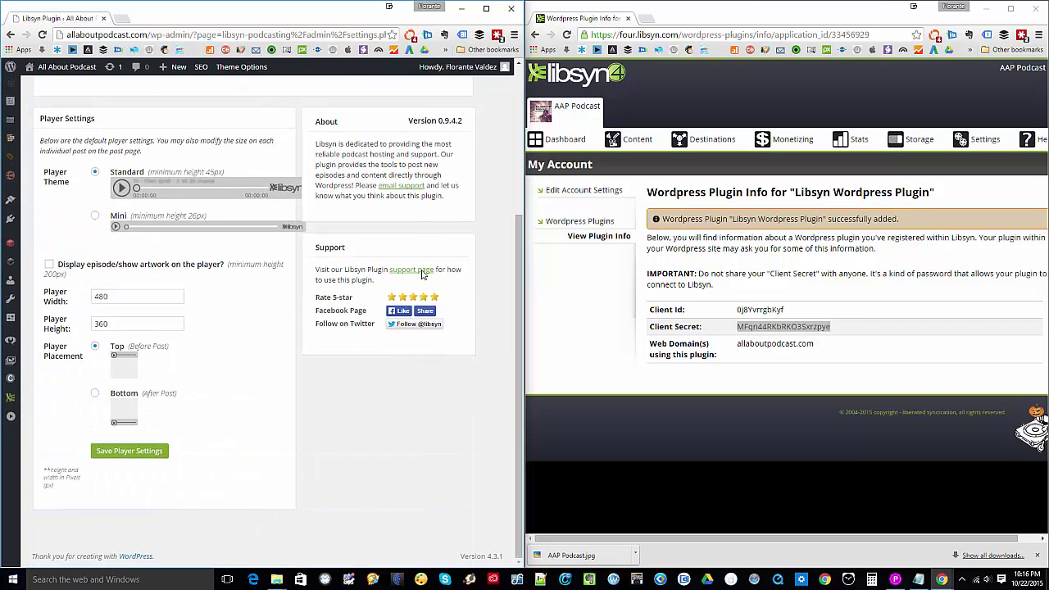
{"action": "scroll", "coordinate": [279, 338], "scroll_direction": "up", "scroll_amount": 5}
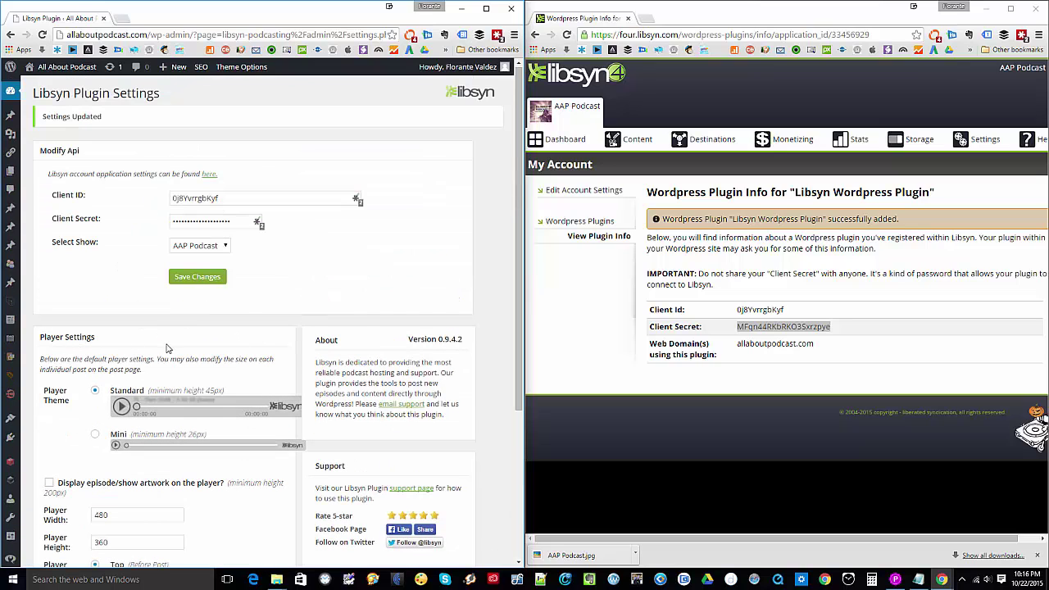
{"action": "scroll", "coordinate": [82, 341], "scroll_direction": "down", "scroll_amount": 3}
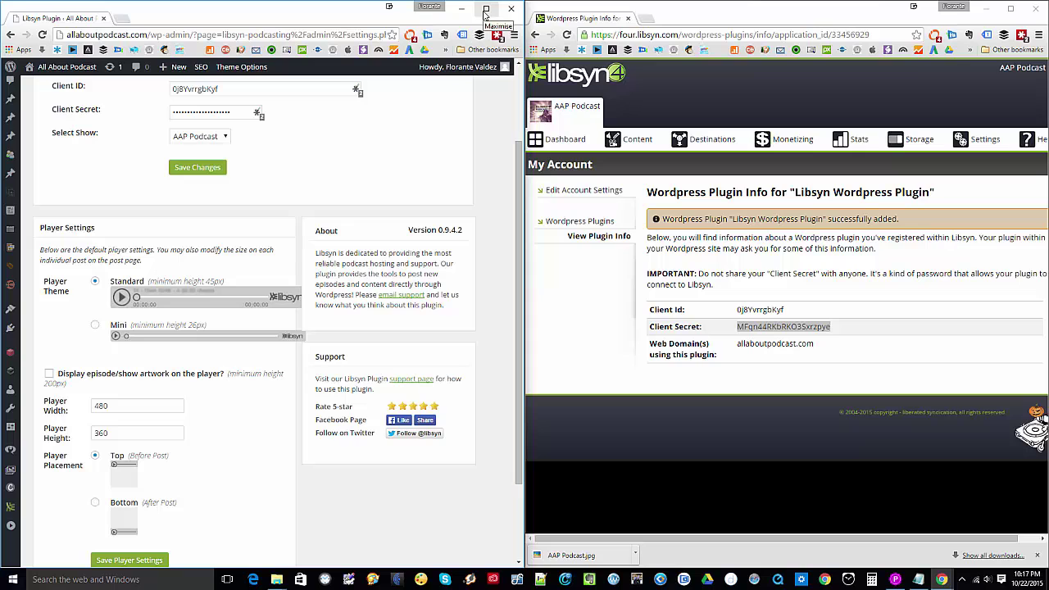
- Maximize the window and start a new post, ready to title it 'Test'
{"action": "left_click", "coordinate": [485, 9]}
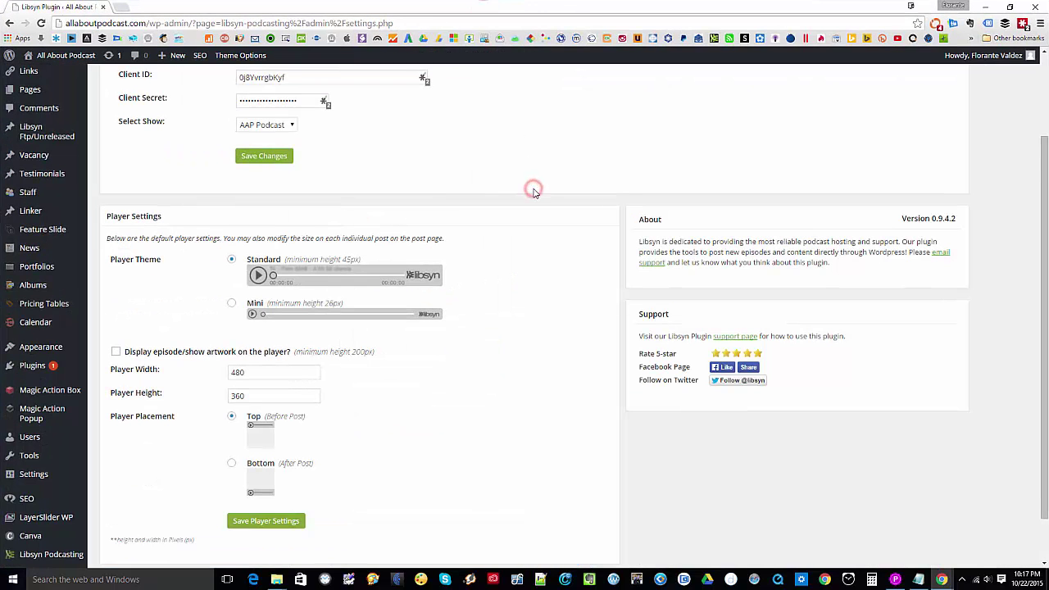
{"action": "scroll", "coordinate": [525, 246], "scroll_direction": "up", "scroll_amount": 2}
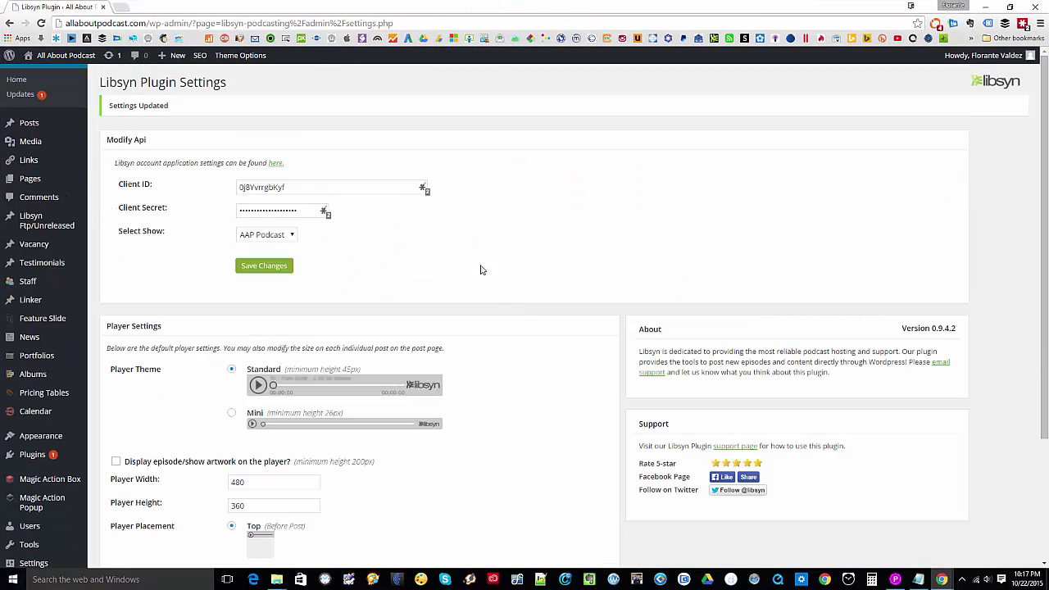
{"action": "mouse_move", "coordinate": [25, 124]}
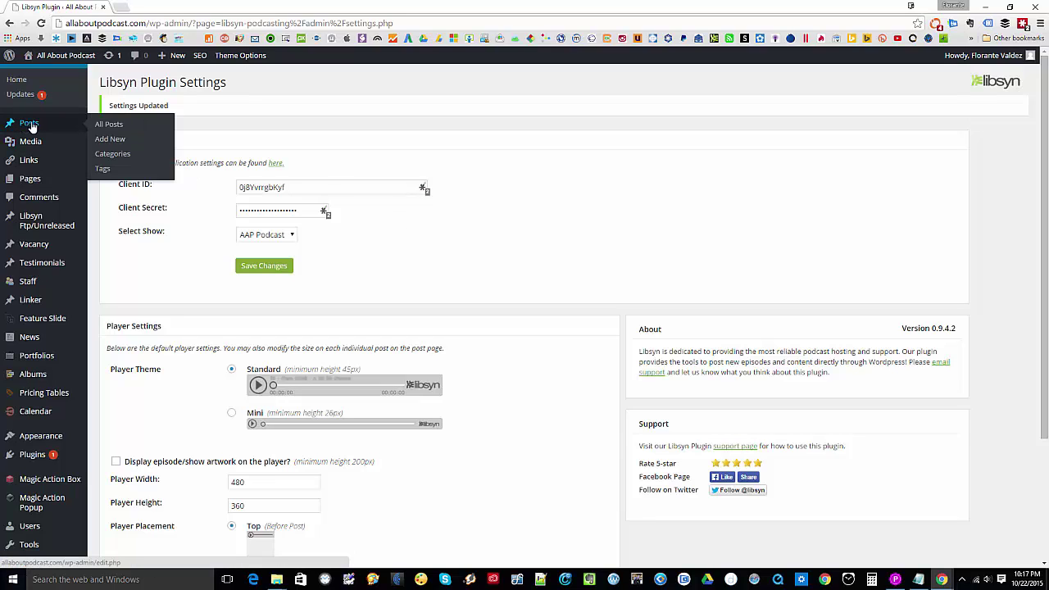
{"action": "left_click", "coordinate": [122, 141]}
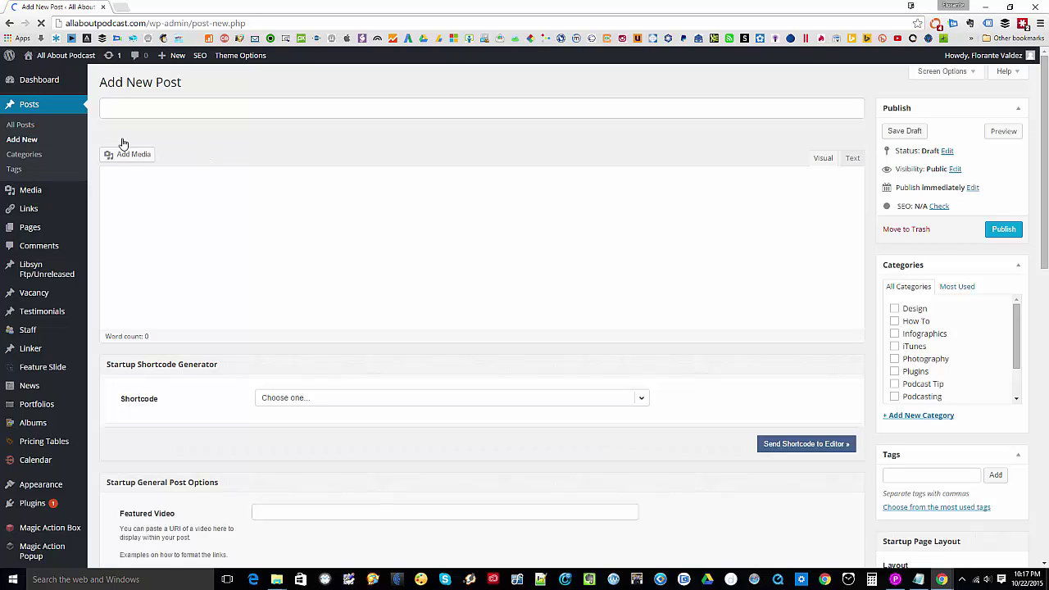
{"action": "left_click", "coordinate": [142, 107]}
- Title the draft post 'Test', let it save, and bring the Post Episode box into view
{"action": "type", "text": "Test"}
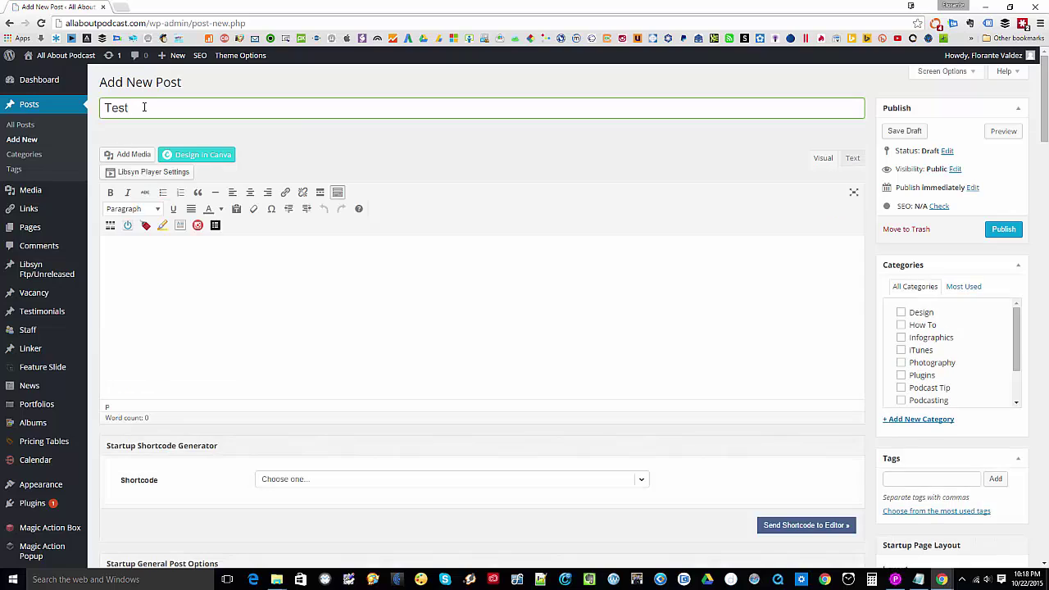
{"action": "left_click", "coordinate": [308, 139]}
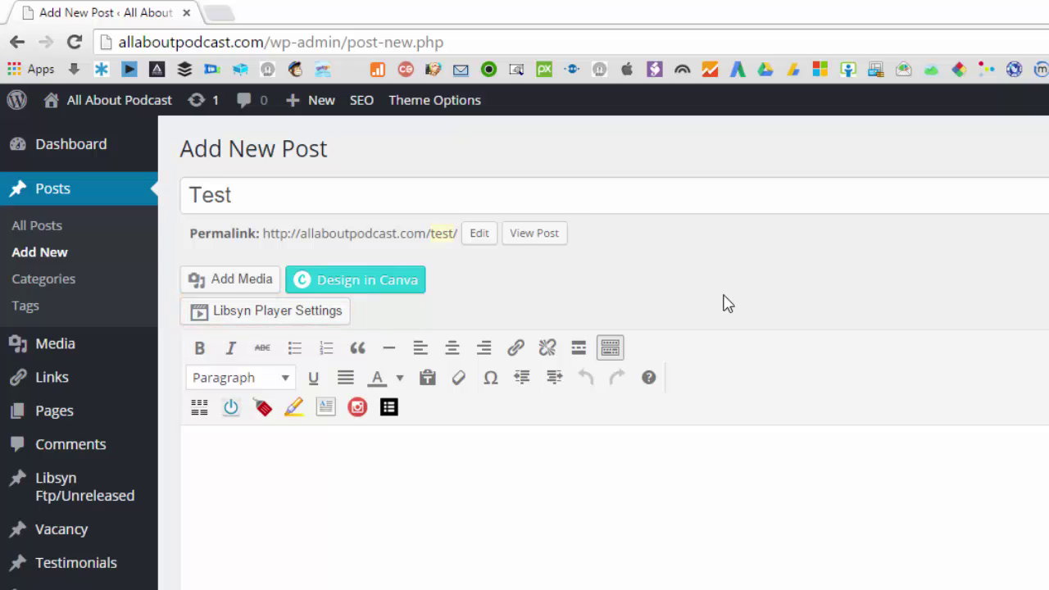
{"action": "scroll", "coordinate": [723, 304], "scroll_direction": "down", "scroll_amount": 10}
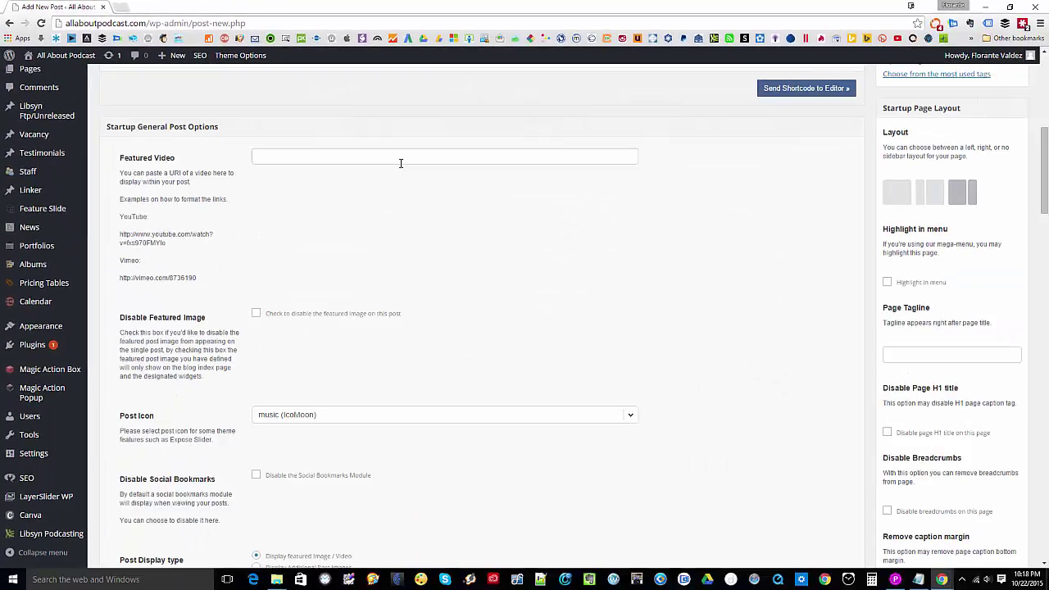
{"action": "scroll", "coordinate": [401, 164], "scroll_direction": "down", "scroll_amount": 11}
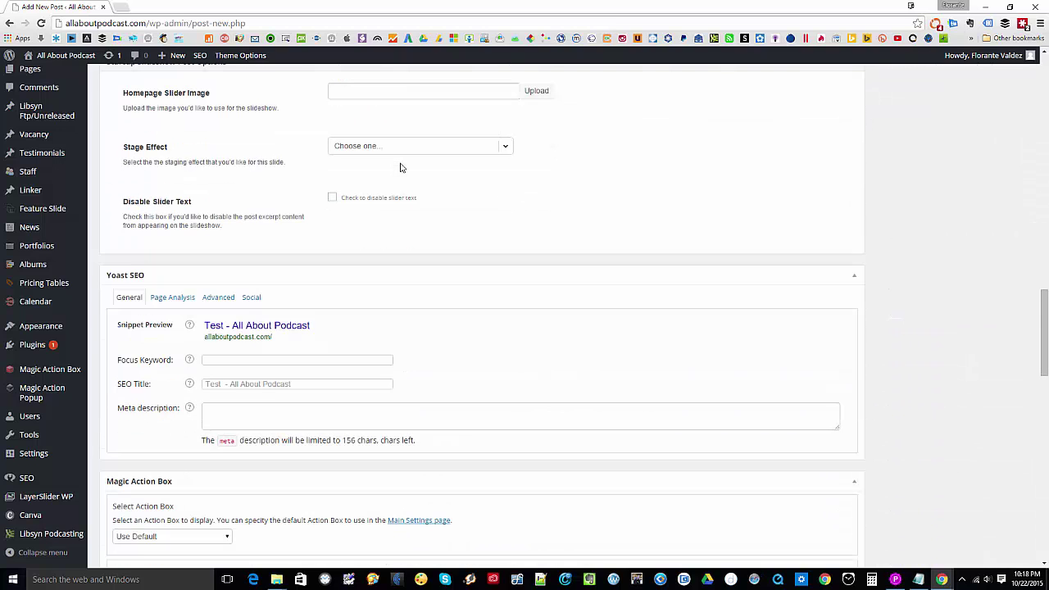
{"action": "scroll", "coordinate": [400, 167], "scroll_direction": "down", "scroll_amount": 5}
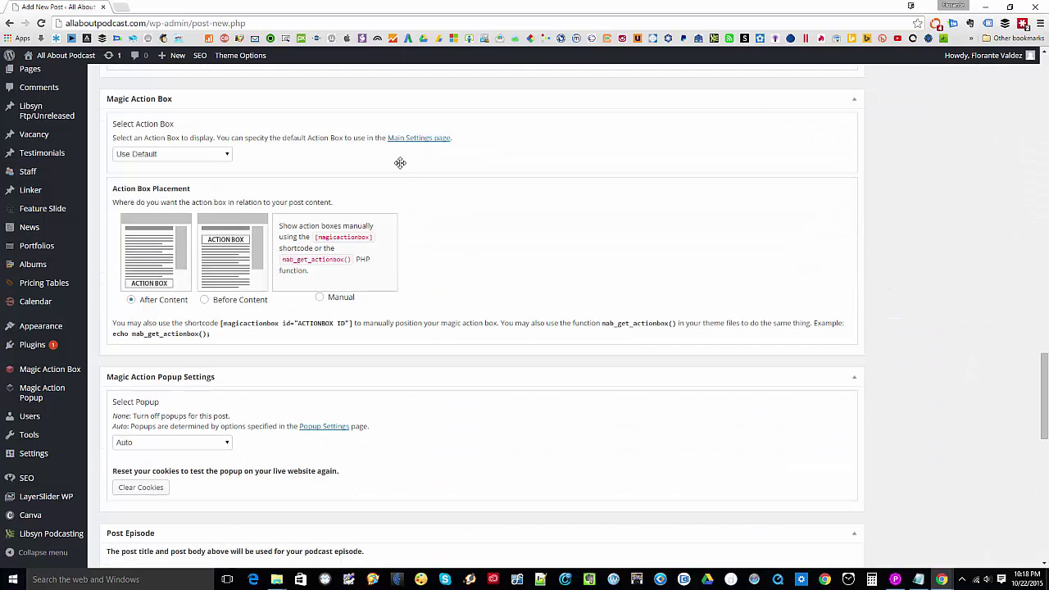
{"action": "scroll", "coordinate": [401, 168], "scroll_direction": "down", "scroll_amount": 1}
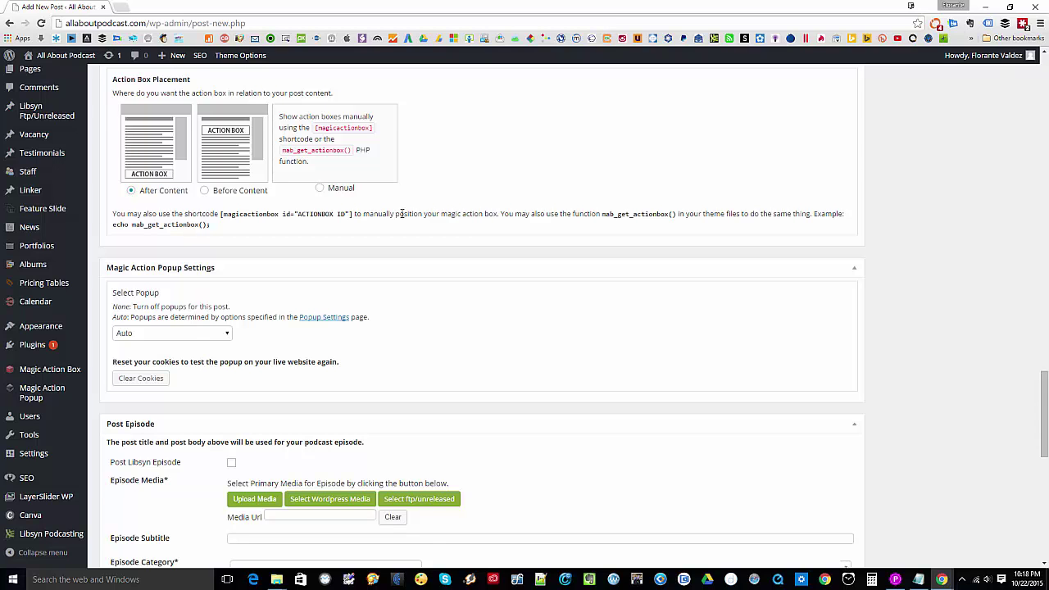
{"action": "scroll", "coordinate": [401, 167], "scroll_direction": "down", "scroll_amount": 3}
{"action": "scroll", "coordinate": [416, 199], "scroll_direction": "down", "scroll_amount": 1}
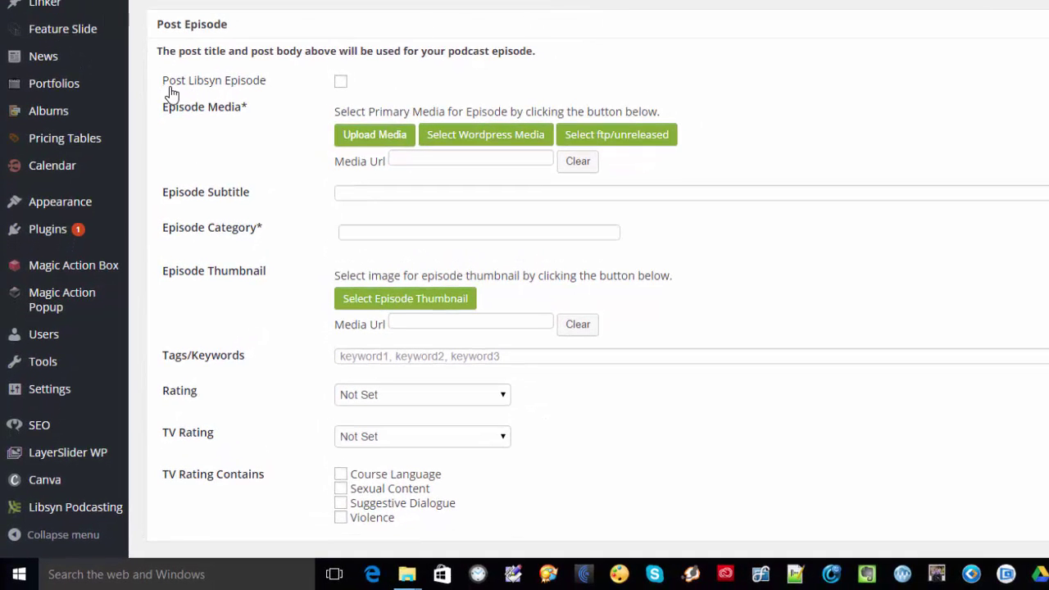
{"action": "left_click", "coordinate": [341, 82]}
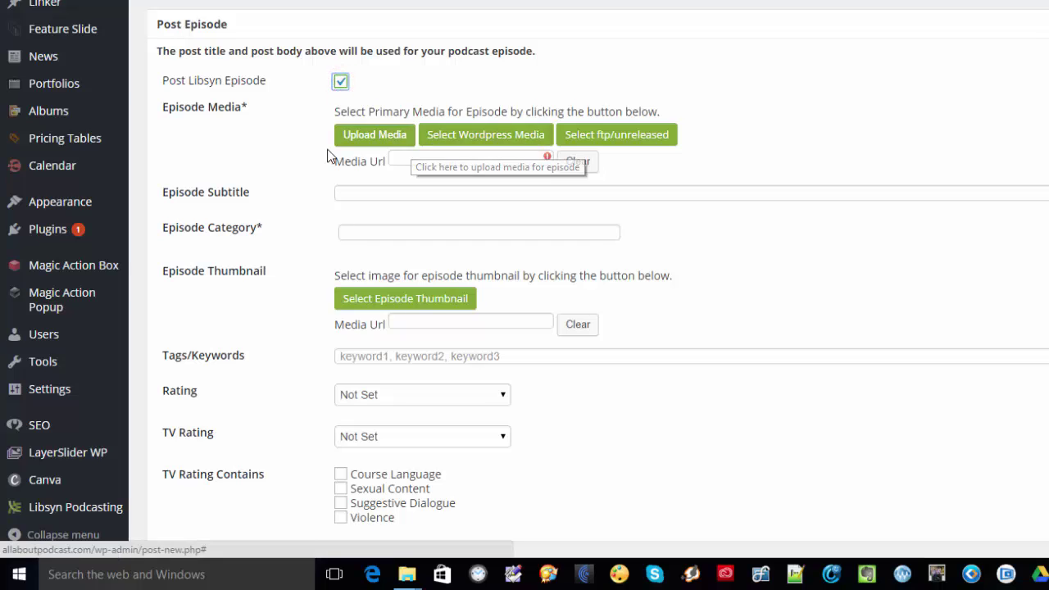
{"action": "left_click", "coordinate": [358, 141]}
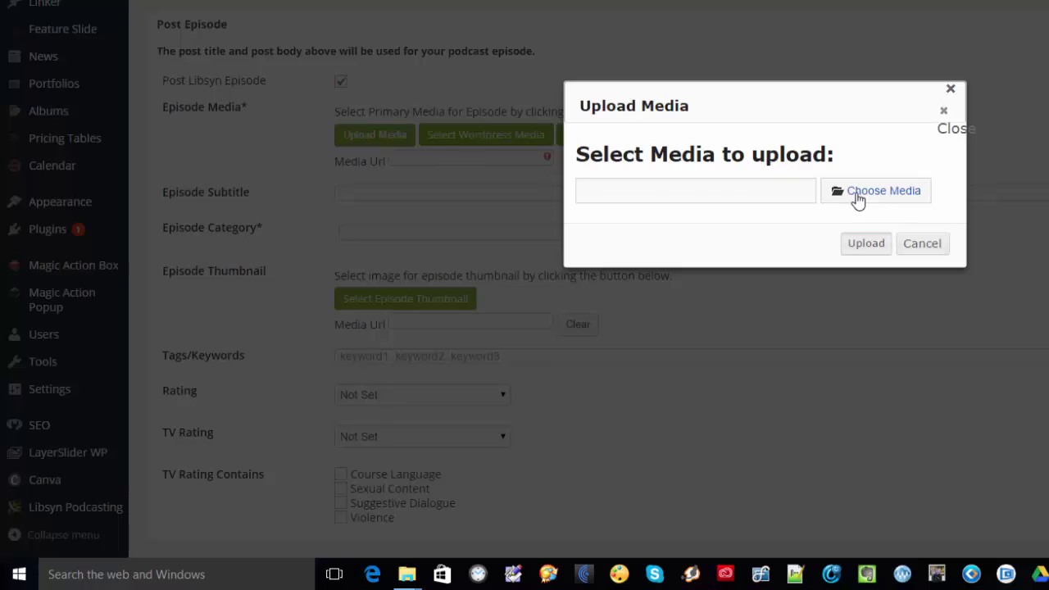
{"action": "left_click", "coordinate": [923, 244]}
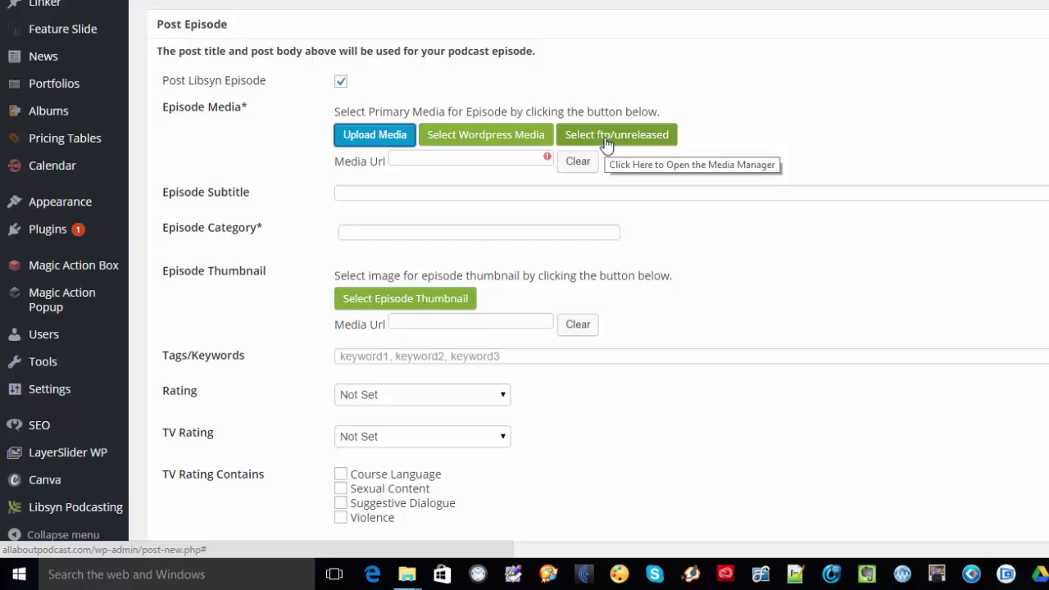
{"action": "left_click", "coordinate": [475, 159]}
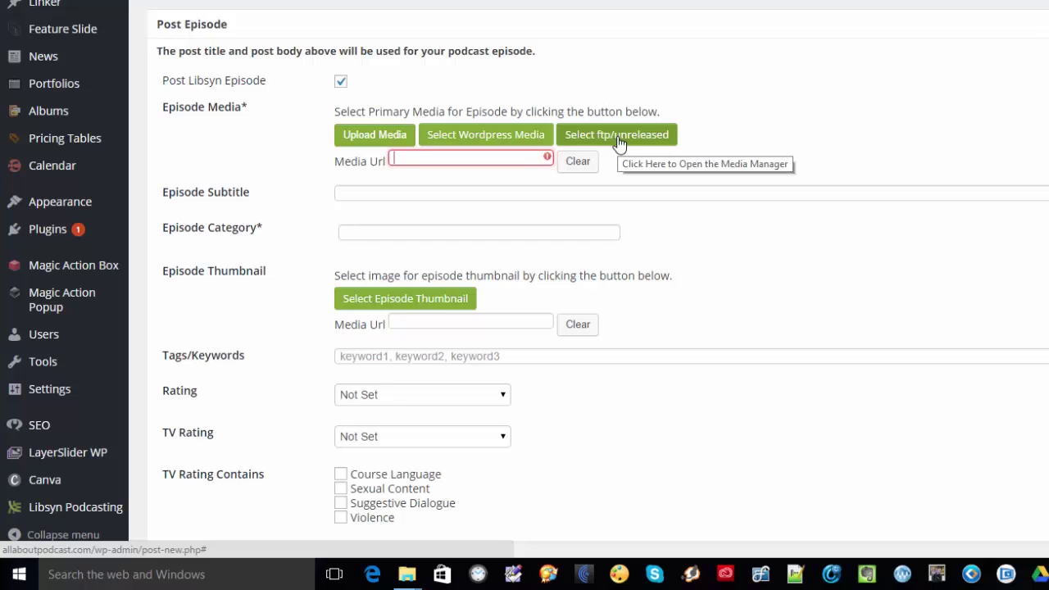
{"action": "left_click", "coordinate": [500, 159]}
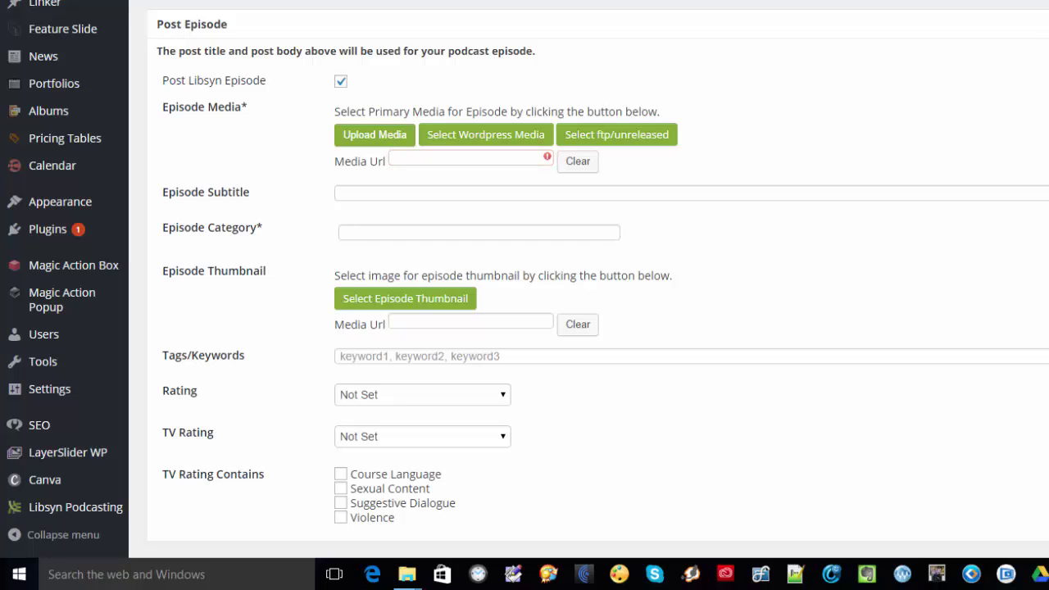
- Fill the episode with the Dropbox TFC-Ep1.mp3 link, subtitle 'Test' and category 'General'
{"action": "left_click", "coordinate": [471, 159]}
{"action": "key", "text": "ctrl+v"}
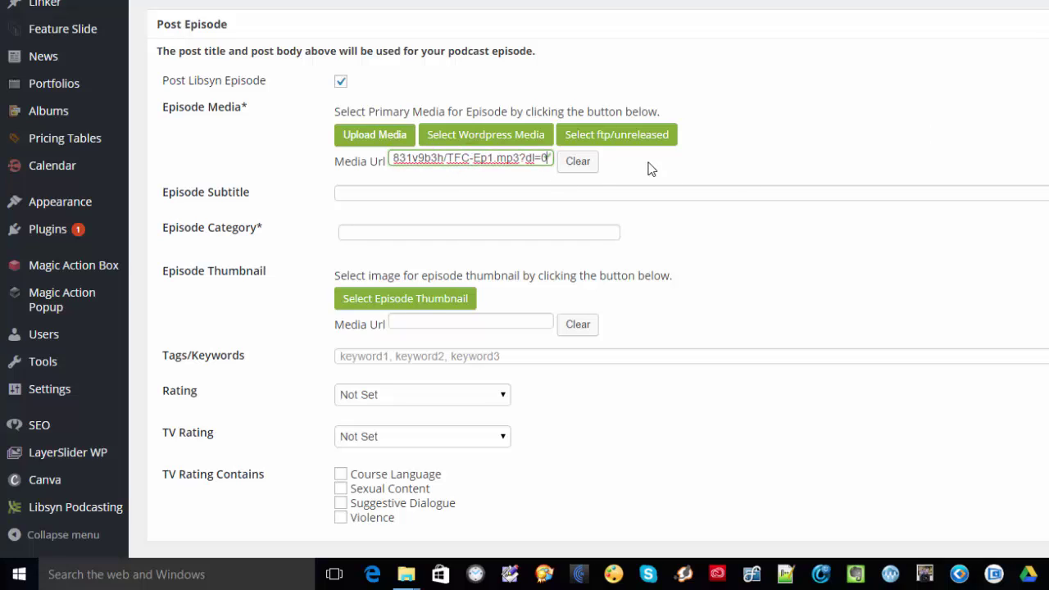
{"action": "left_click", "coordinate": [830, 145]}
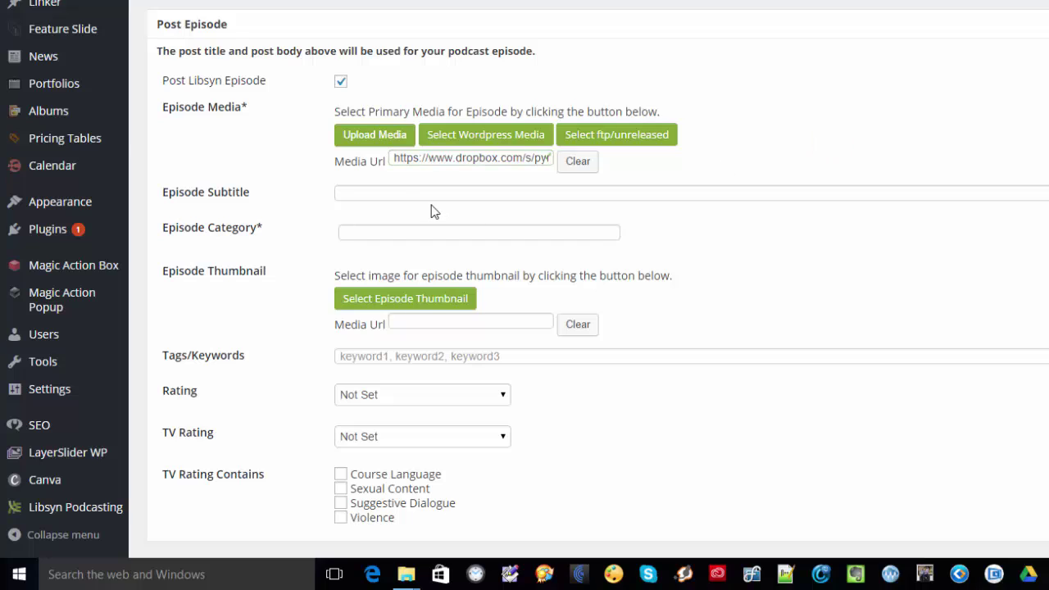
{"action": "left_click", "coordinate": [399, 192]}
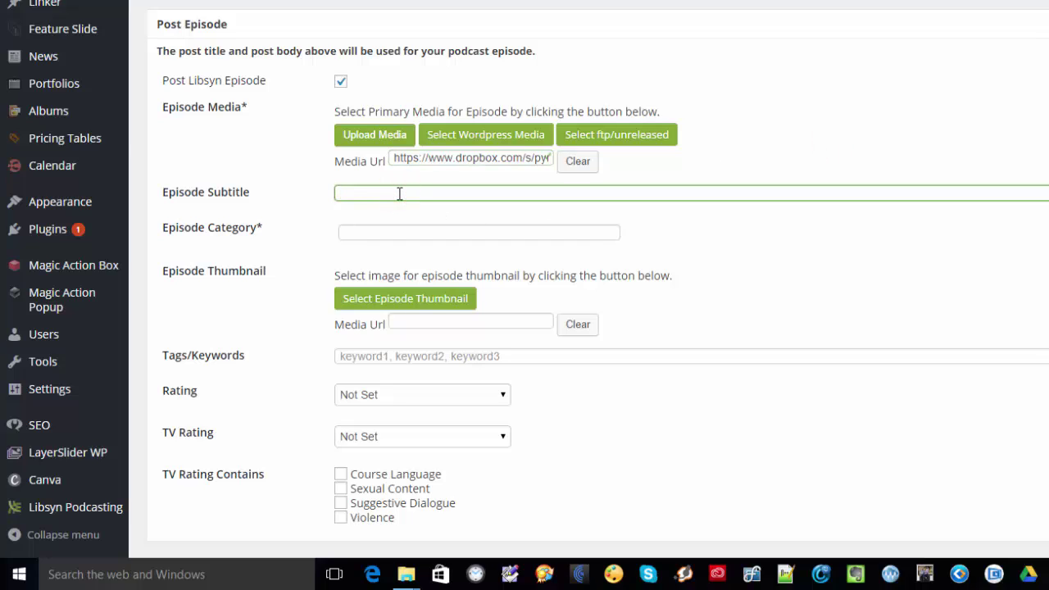
{"action": "type", "text": "Test"}
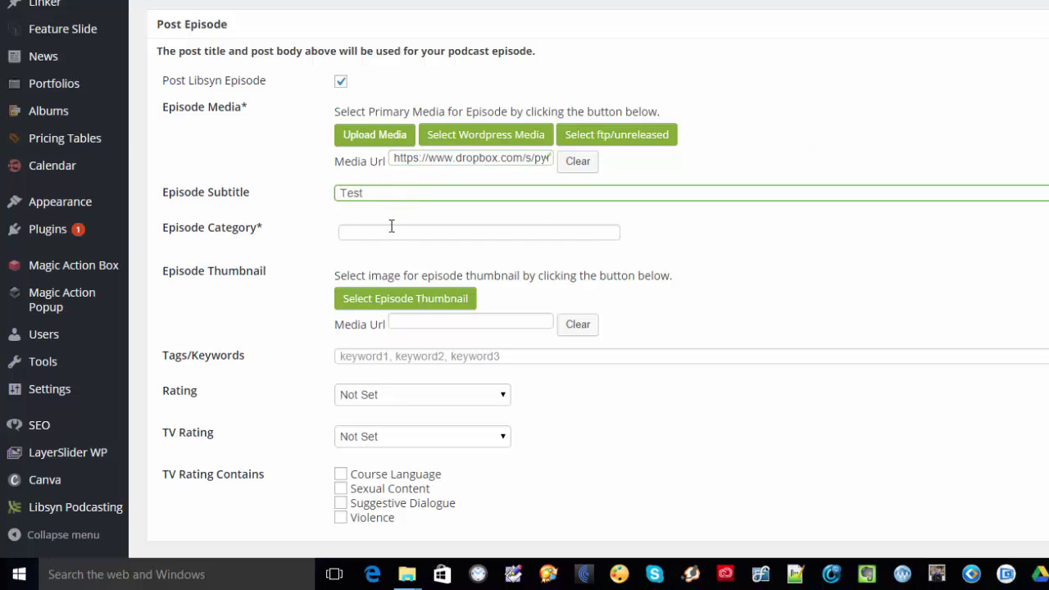
{"action": "left_click", "coordinate": [385, 228]}
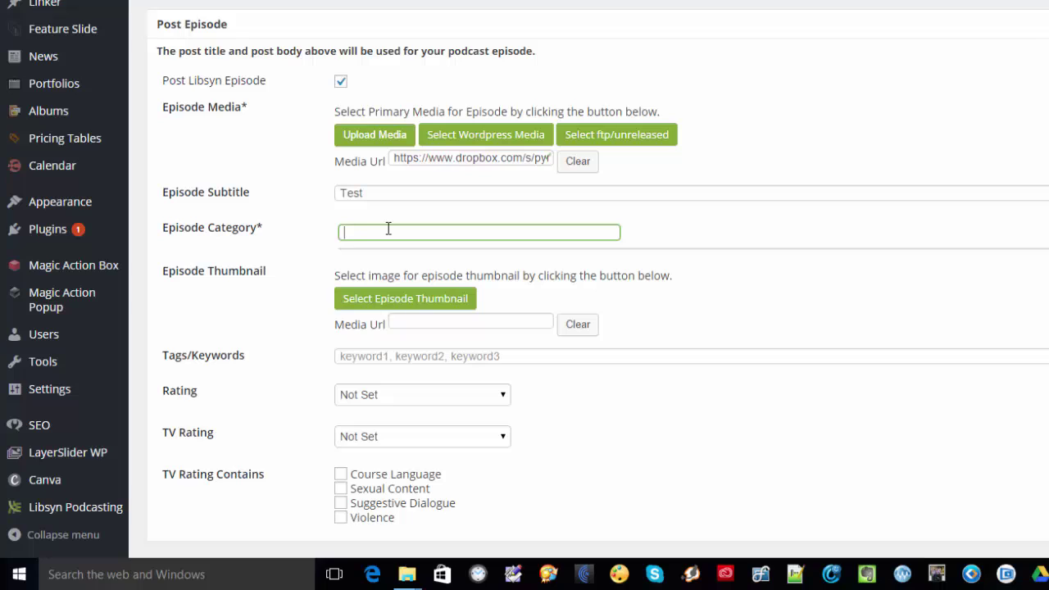
{"action": "type", "text": "General"}
- Set the episode Rating to Clean, leaving the TV rating Not Set
{"action": "scroll", "coordinate": [295, 321], "scroll_direction": "down", "scroll_amount": 1}
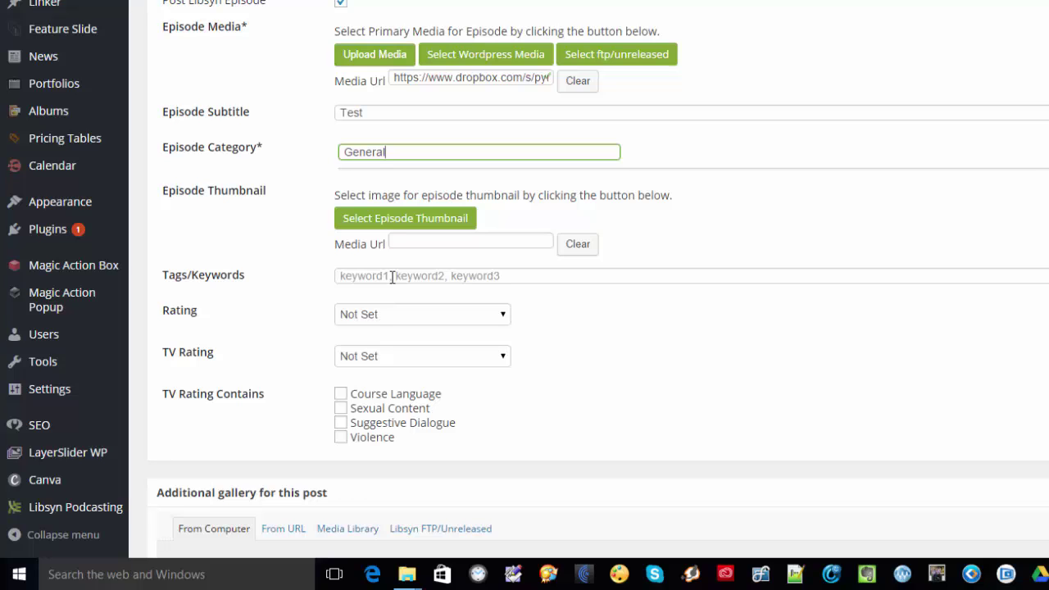
{"action": "scroll", "coordinate": [286, 292], "scroll_direction": "down", "scroll_amount": 1}
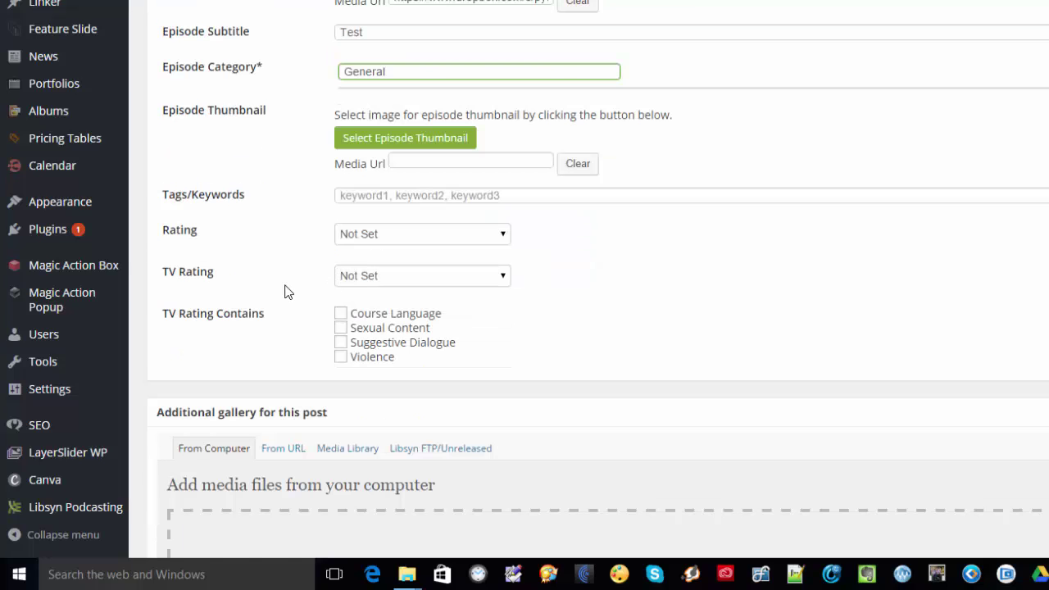
{"action": "left_click", "coordinate": [392, 234]}
{"action": "left_click", "coordinate": [379, 266]}
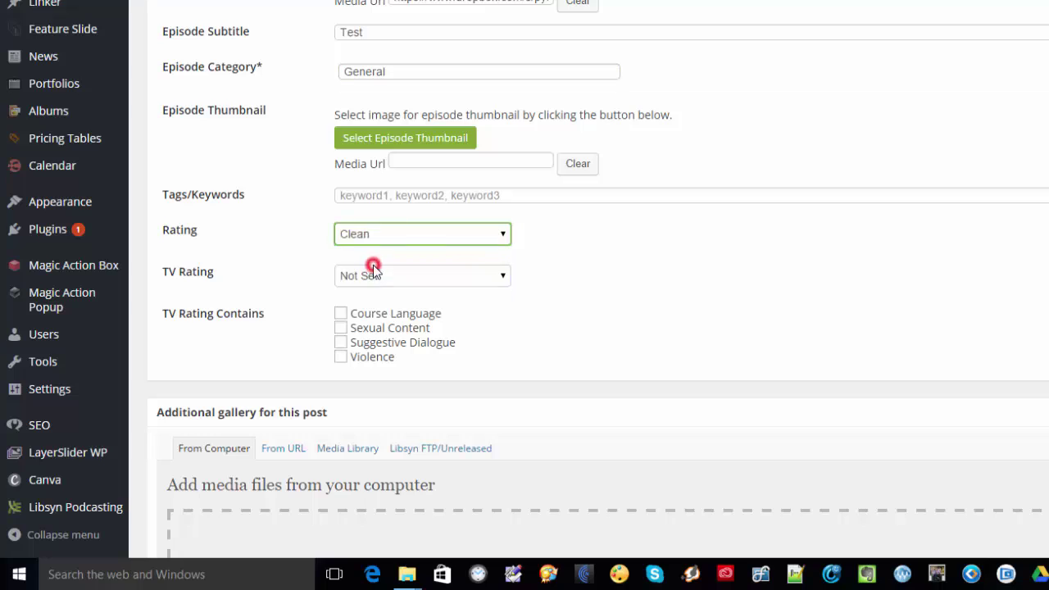
{"action": "left_click", "coordinate": [387, 277]}
{"action": "left_click", "coordinate": [388, 277]}
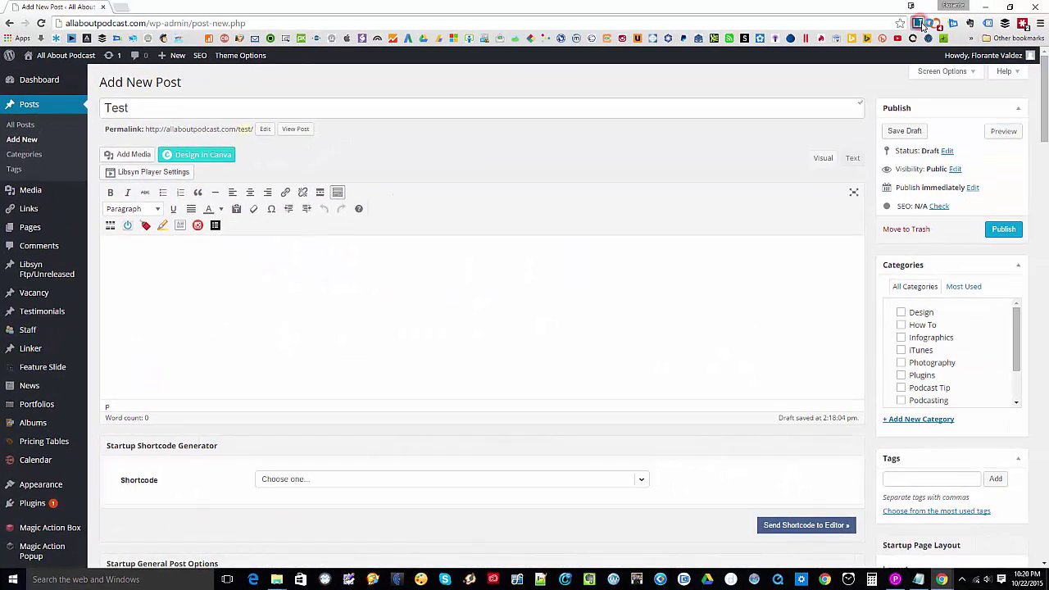
- Paste a generated lorem ipsum paragraph into the Test post body
{"action": "left_click", "coordinate": [918, 23]}
{"action": "key", "text": "ctrl+c"}
{"action": "left_click", "coordinate": [363, 342]}
{"action": "key", "text": "ctrl+v"}
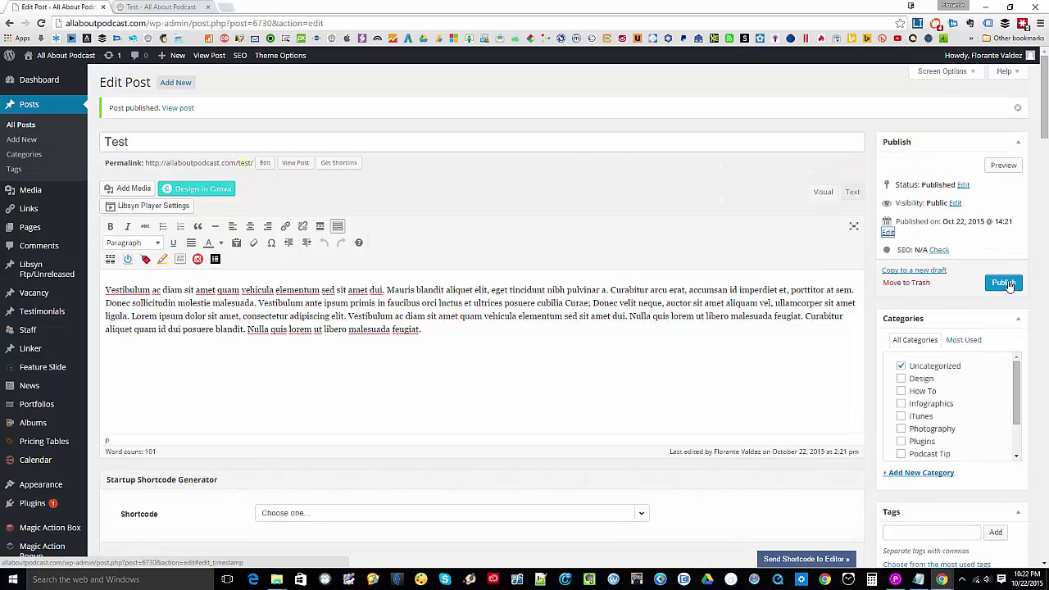
- Publish the Test post and reload its live page to see the Libsyn player
{"action": "left_click", "coordinate": [1005, 283]}
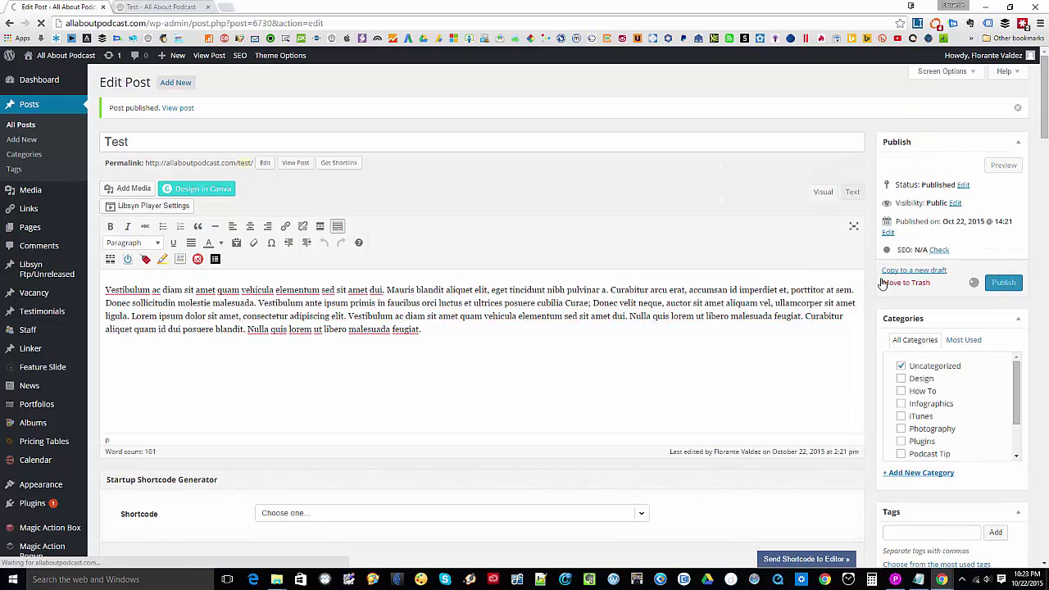
{"action": "key", "text": "ctrl+Tab"}
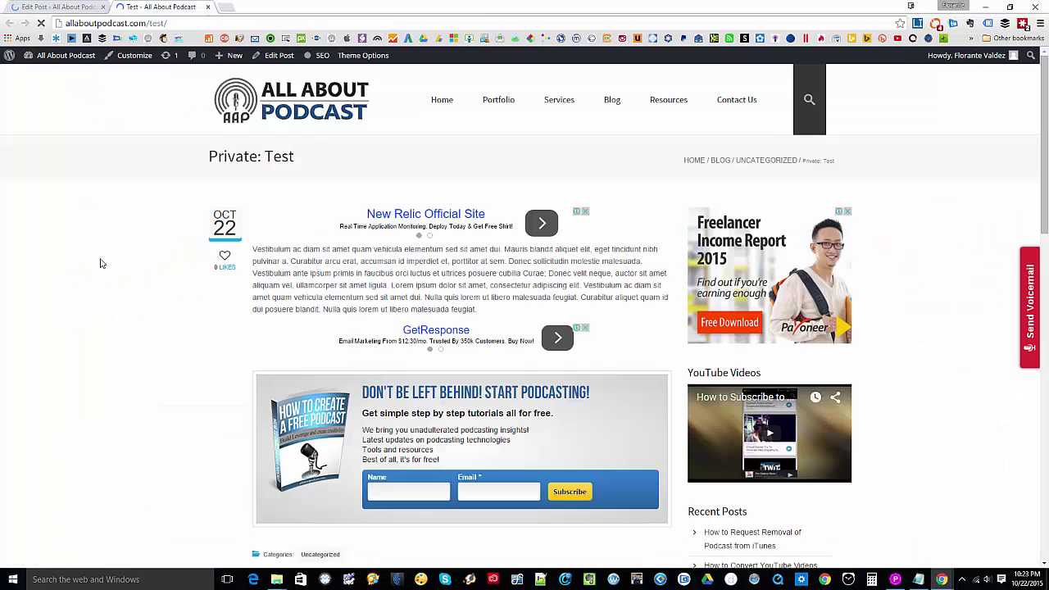
{"action": "key", "text": "F5"}
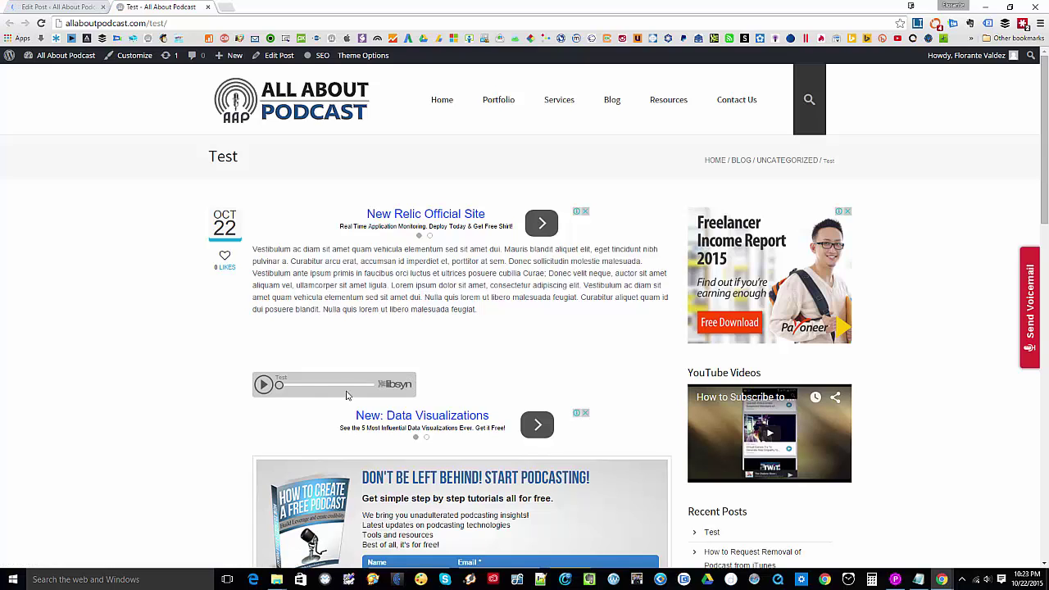
{"action": "scroll", "coordinate": [369, 326], "scroll_direction": "down", "scroll_amount": 2}
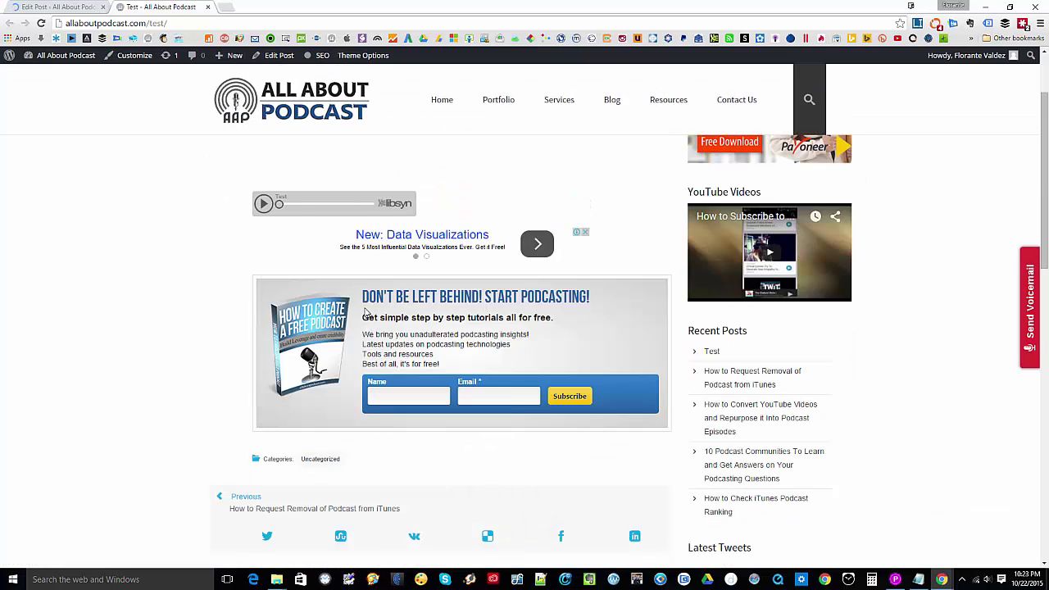
{"action": "scroll", "coordinate": [369, 326], "scroll_direction": "up", "scroll_amount": 2}
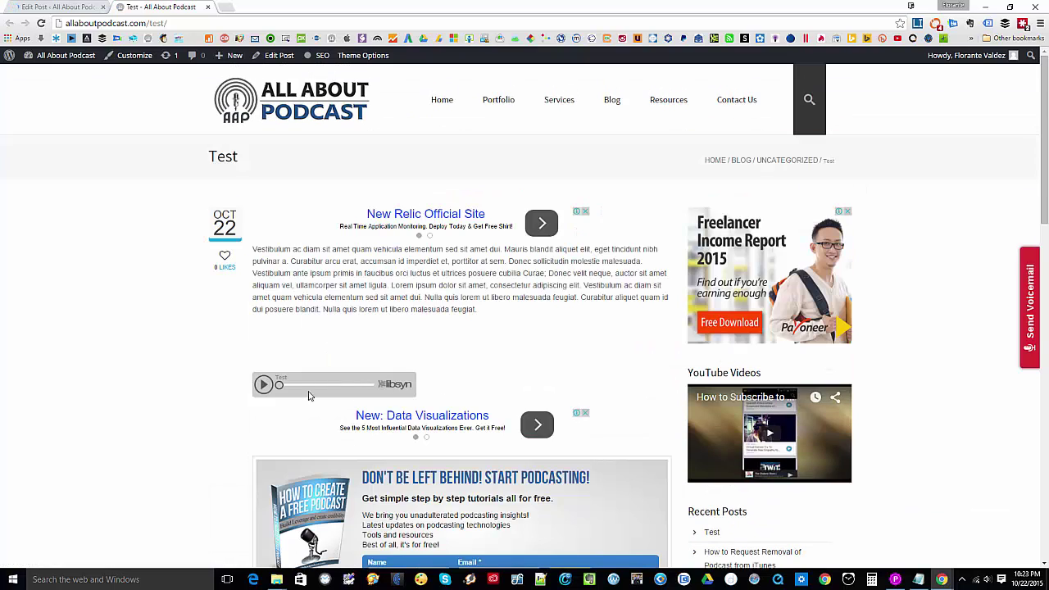
- Log in to libsyn.com and open the Test episode from Previously Published content for editing
{"action": "left_click", "coordinate": [264, 387]}
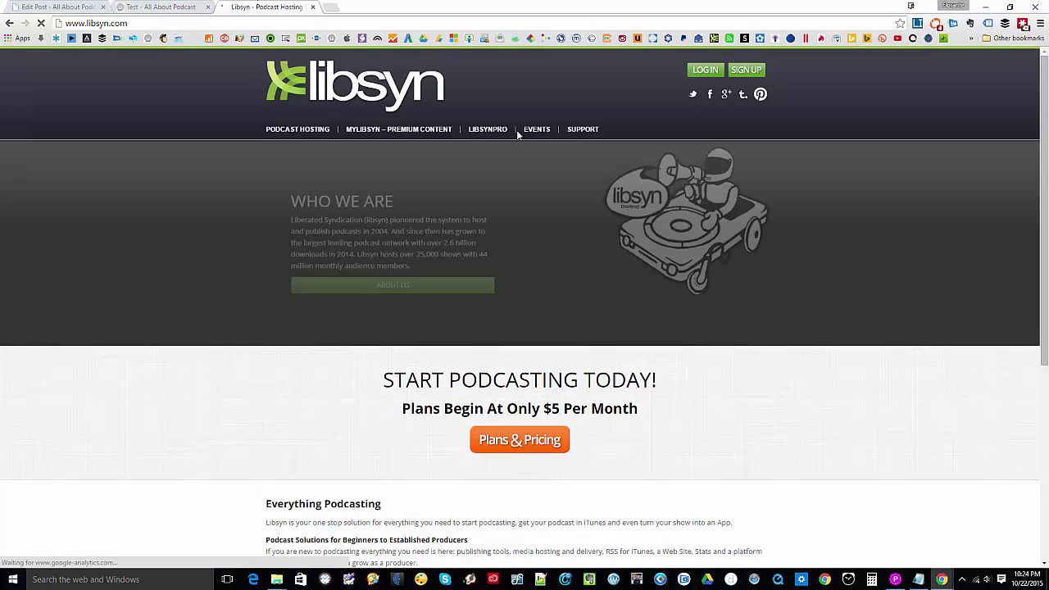
{"action": "left_click", "coordinate": [703, 71]}
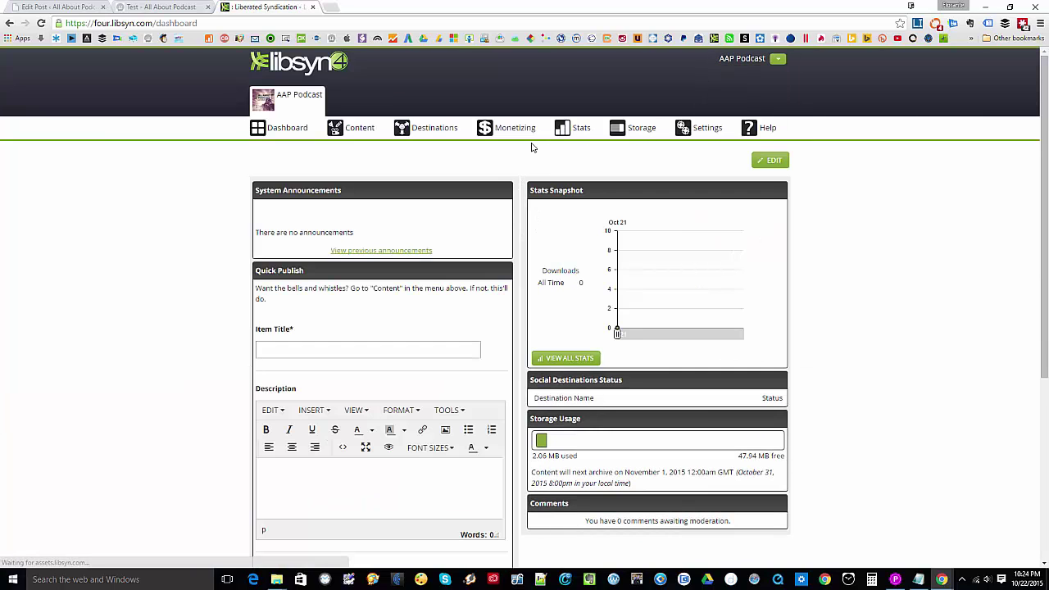
{"action": "mouse_move", "coordinate": [357, 131]}
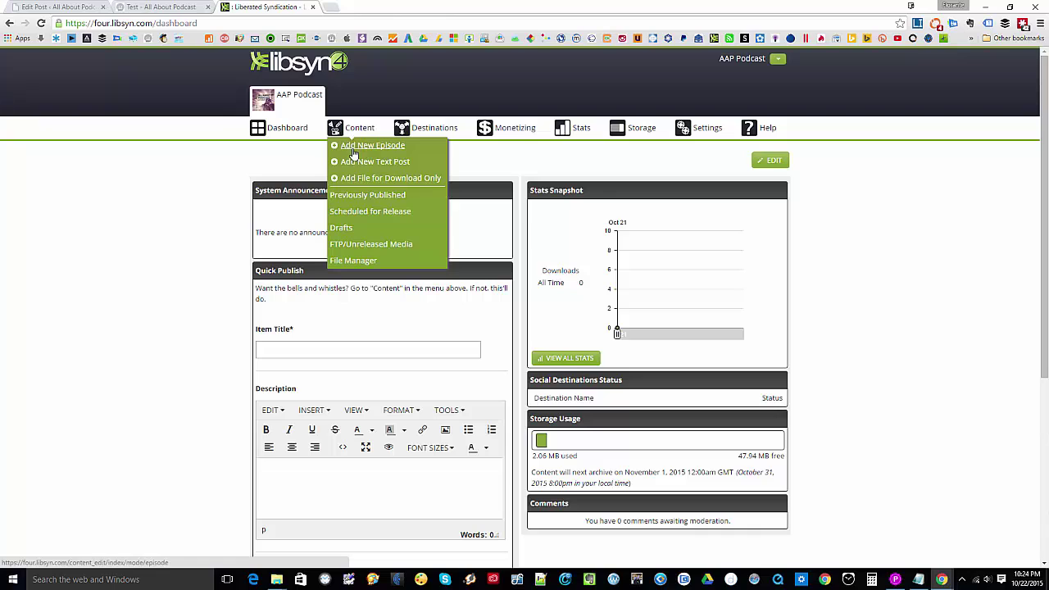
{"action": "left_click", "coordinate": [357, 195]}
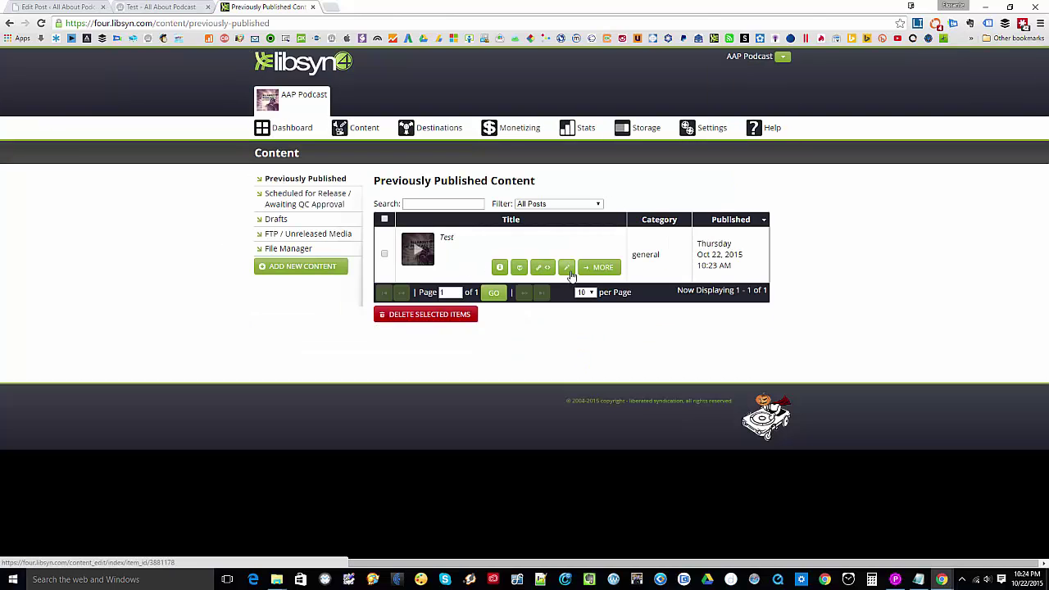
{"action": "left_click", "coordinate": [567, 269]}
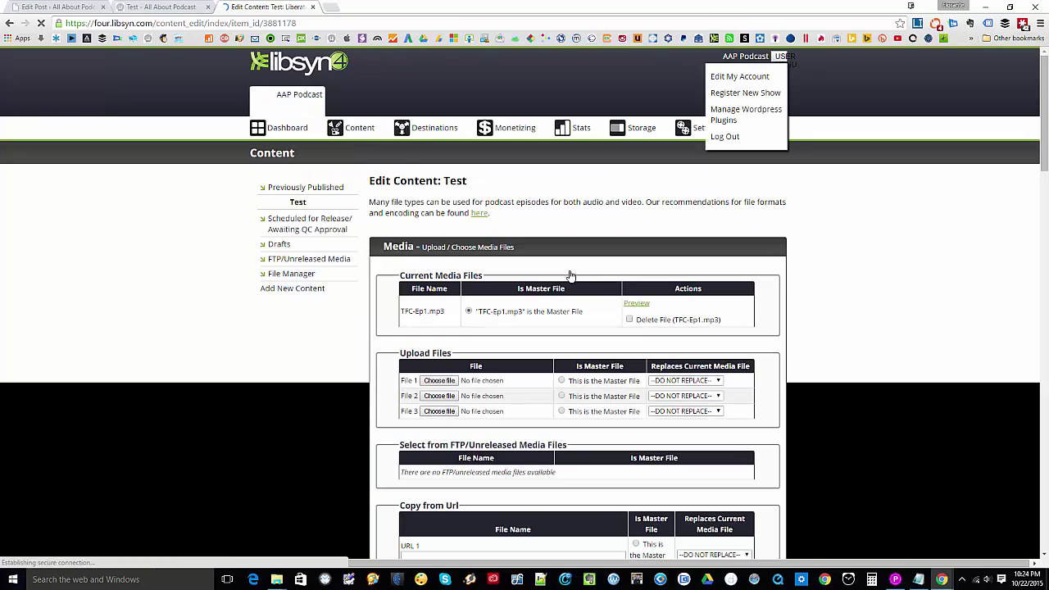
{"action": "scroll", "coordinate": [537, 220], "scroll_direction": "down", "scroll_amount": 1}
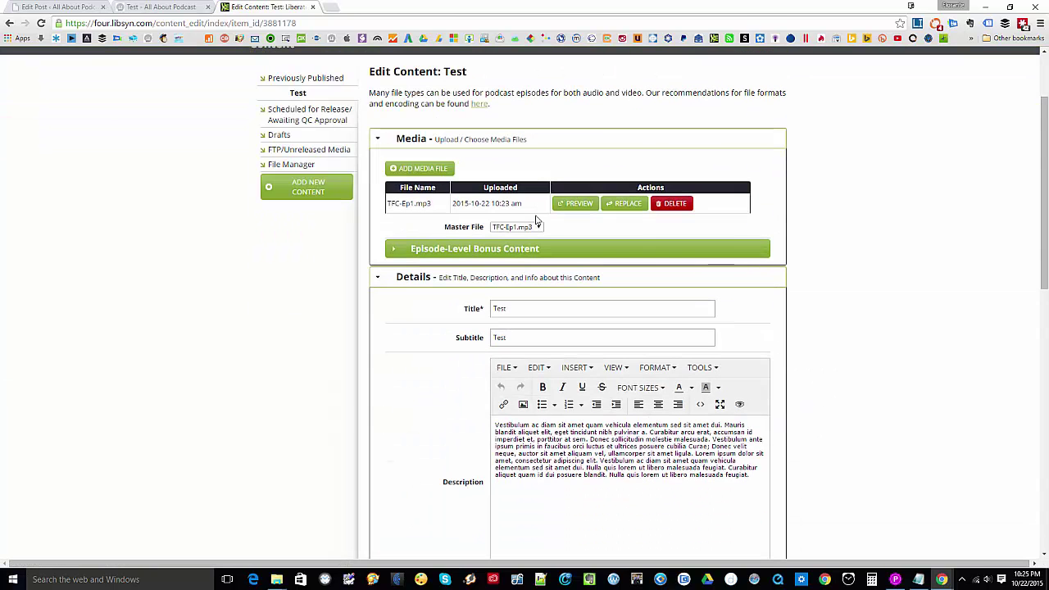
{"action": "scroll", "coordinate": [541, 238], "scroll_direction": "up", "scroll_amount": 1}
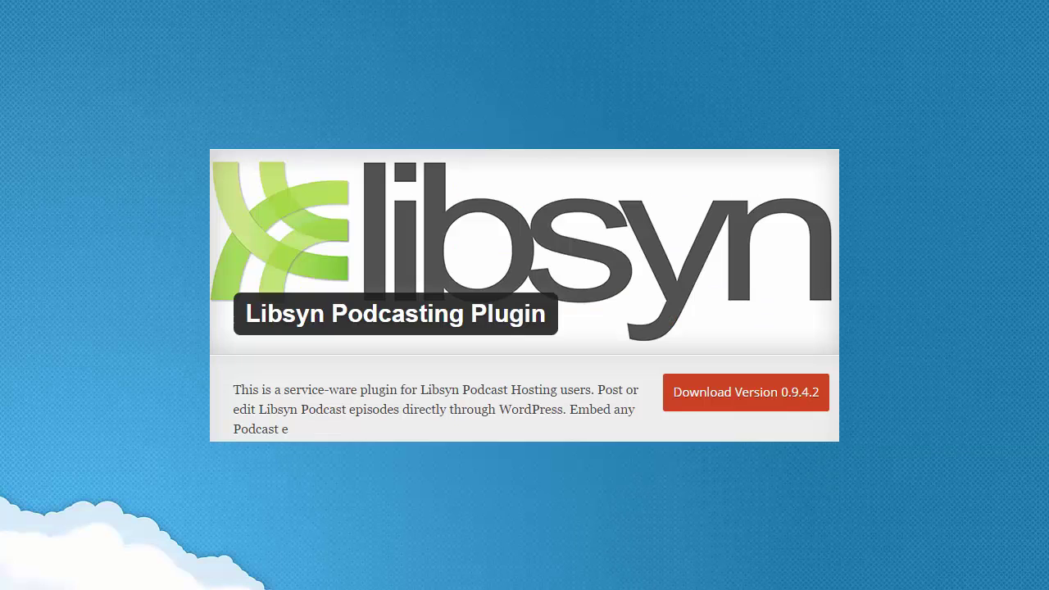